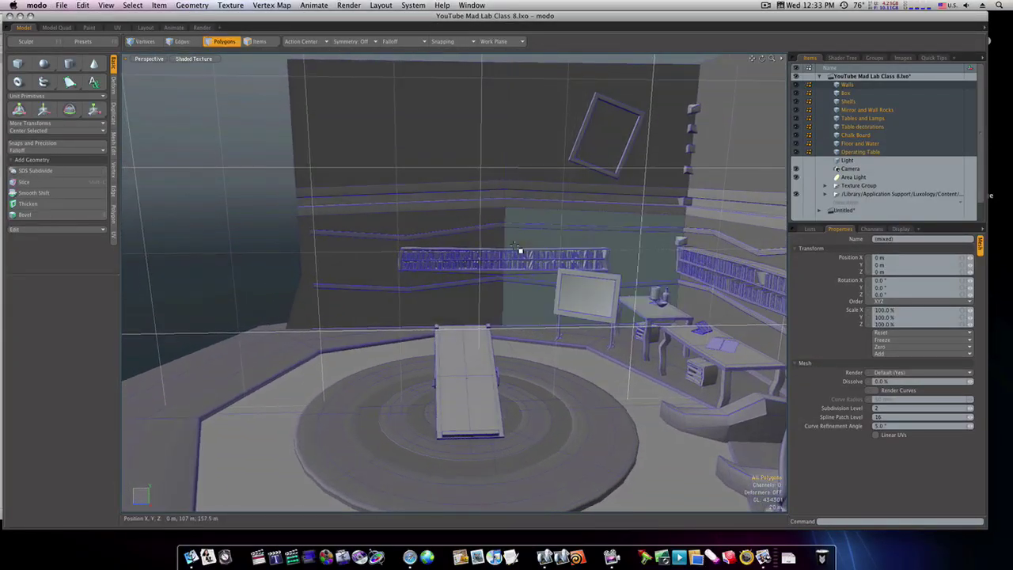
Create a sphere floating above the operating table and clear the selection.
left_click(44, 64)
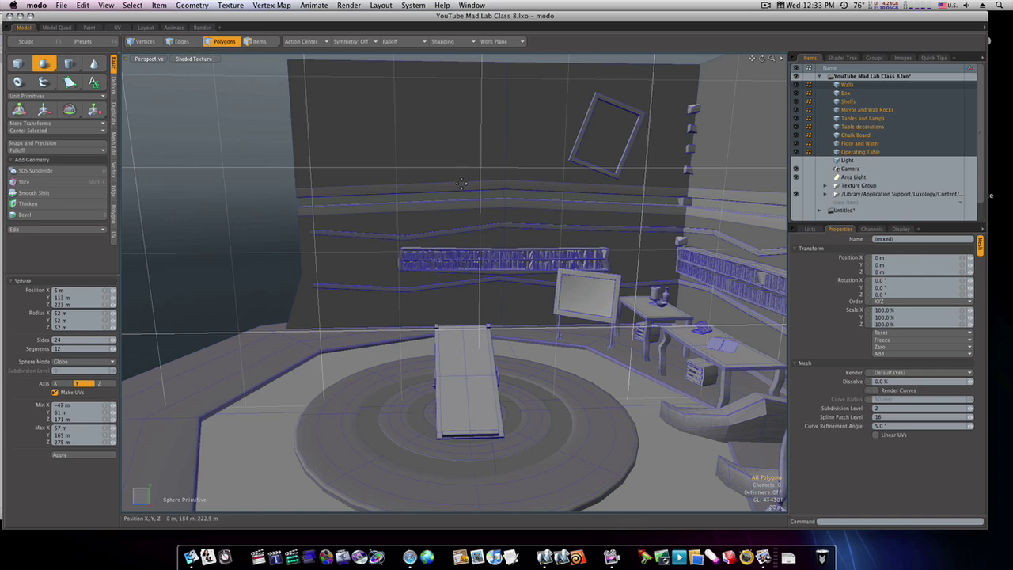
left_click_drag(462, 184, 469, 257, "ctrl")
key("space")
double_click(471, 258)
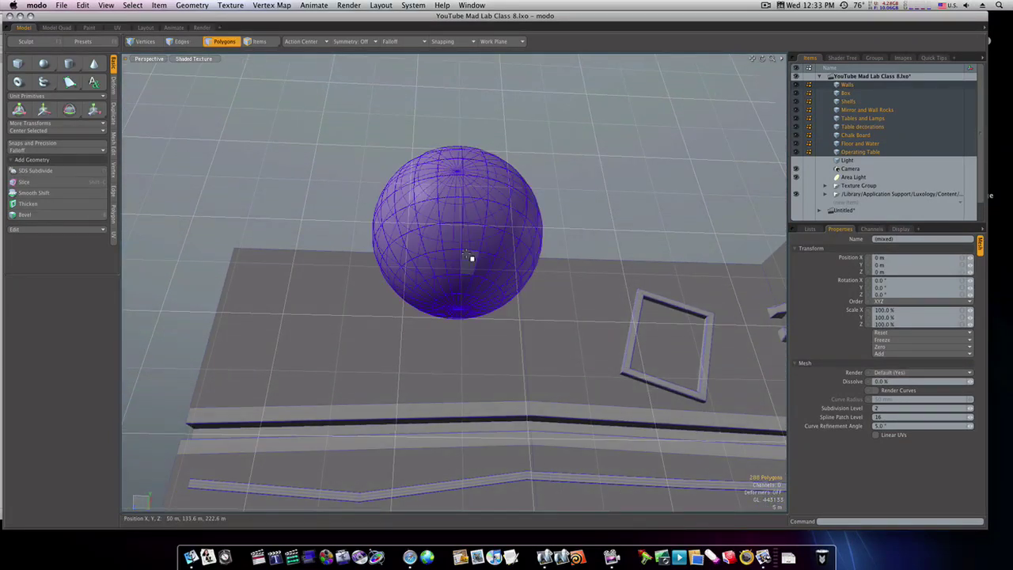
left_click(638, 152)
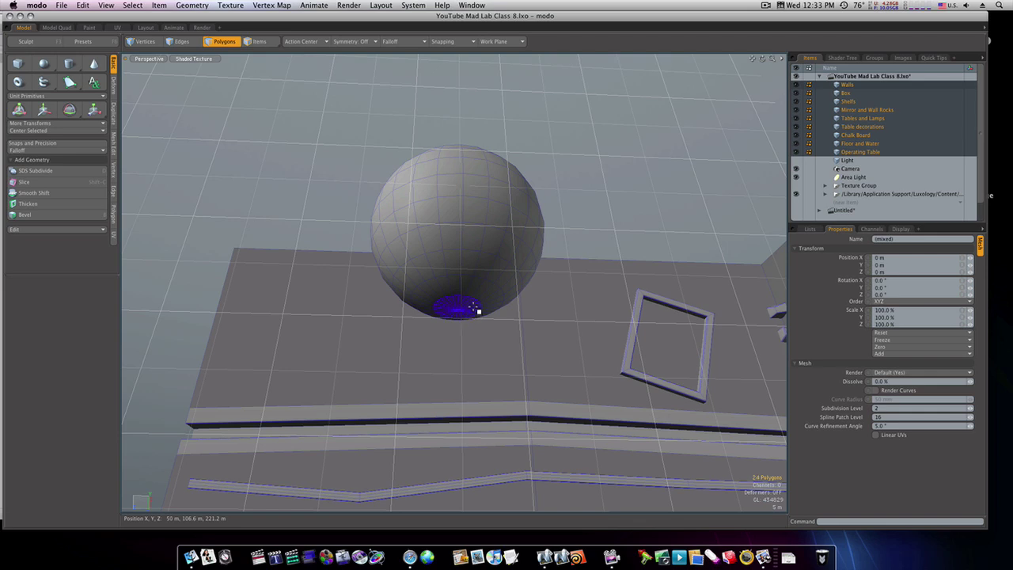
Bevel the lower half of the sphere inward as one group, with a shift of about -3.4 m and no inset.
key("shift+Up")
key("shift+Up")
key("shift+Up")
key("shift+Up")
key("shift+Up")
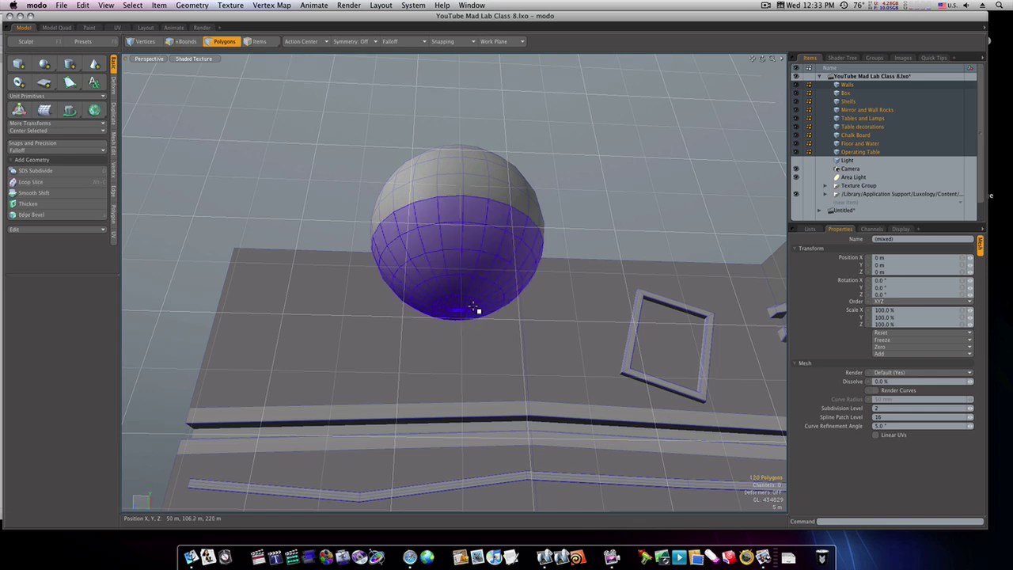
left_click_drag(468, 293, 470, 380, "alt")
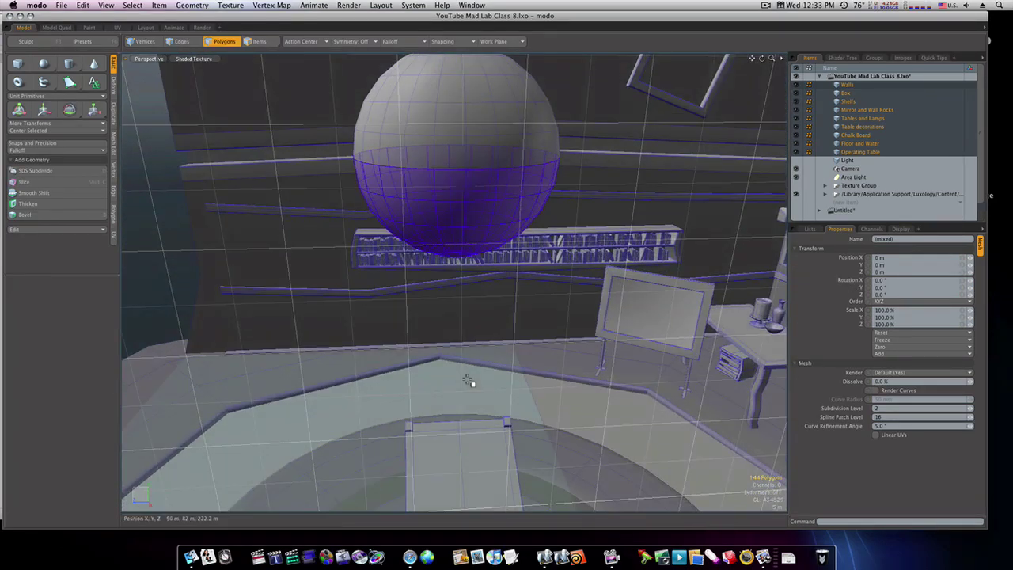
key("shift+Up")
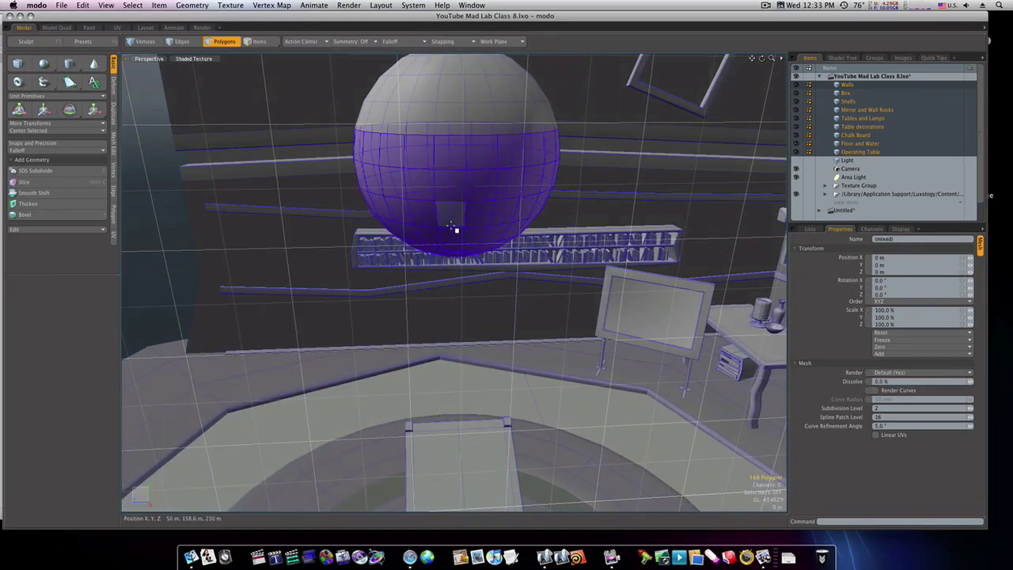
key("b")
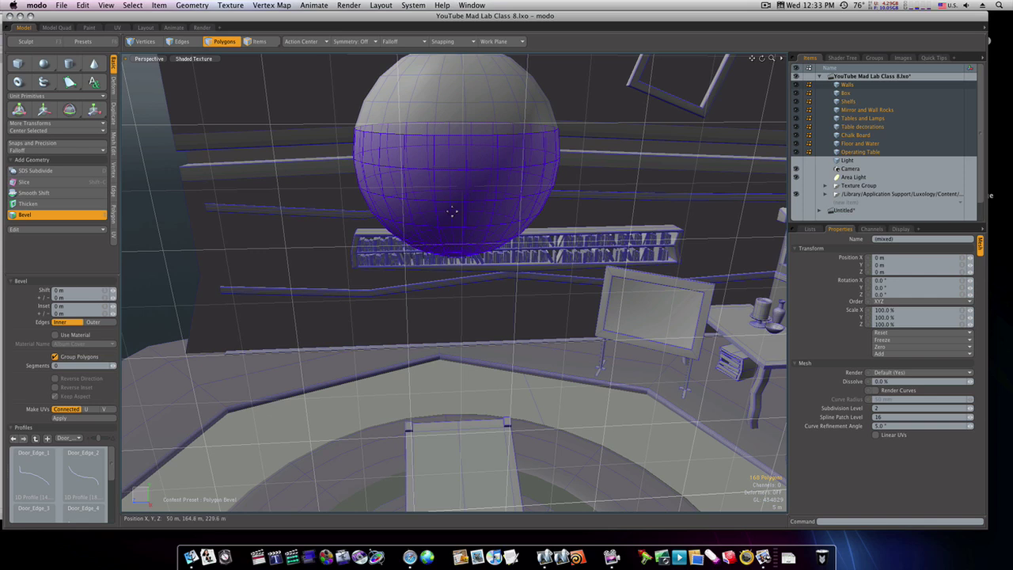
left_click(455, 222)
left_click_drag(456, 222, 476, 200)
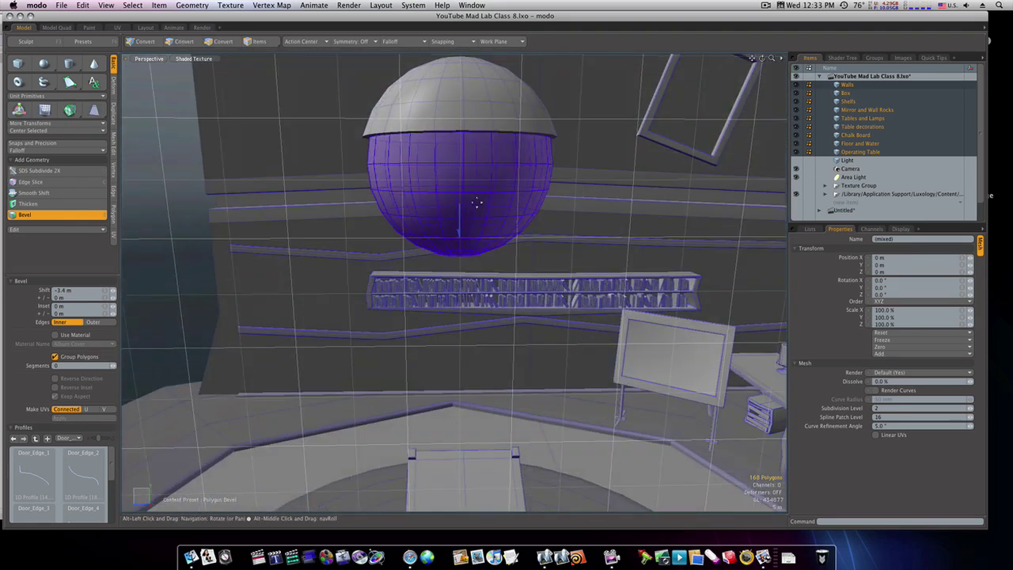
key("space")
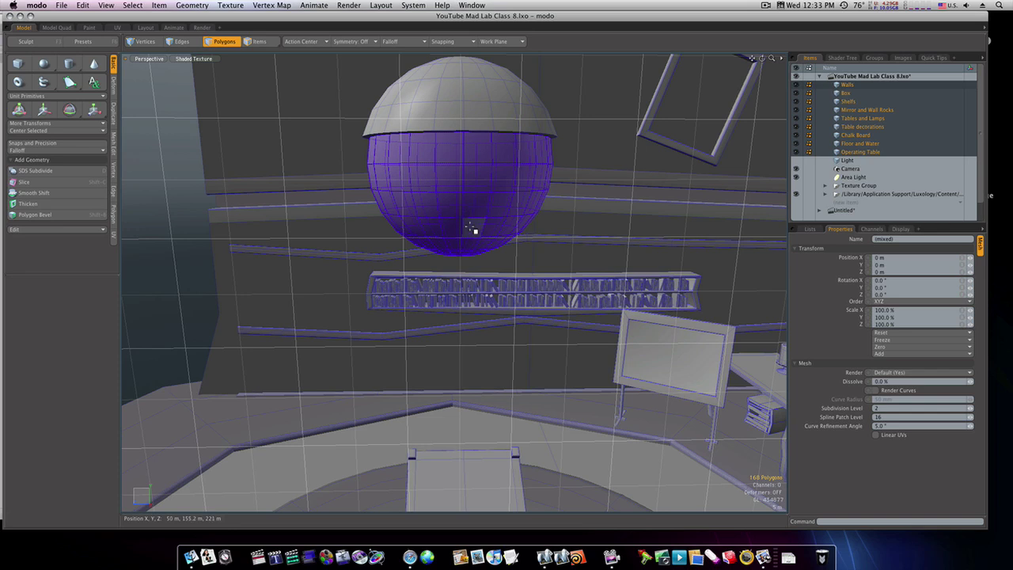
Delete the lowest polygon rings of the sphere, leaving a dome with a short band beneath it.
left_click(470, 229)
left_click_drag(470, 226, 475, 300, "alt")
left_click(471, 303)
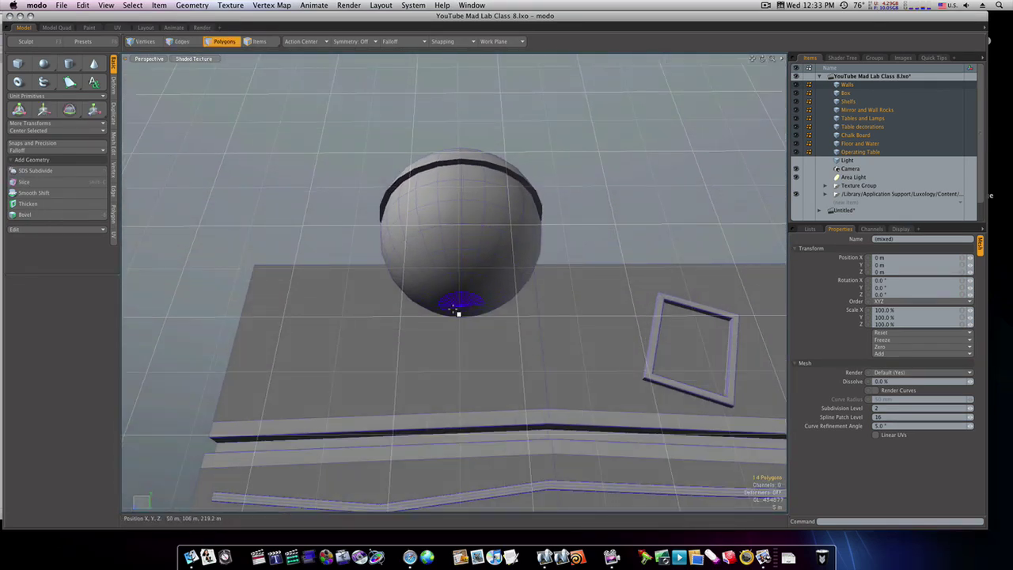
key("alt")
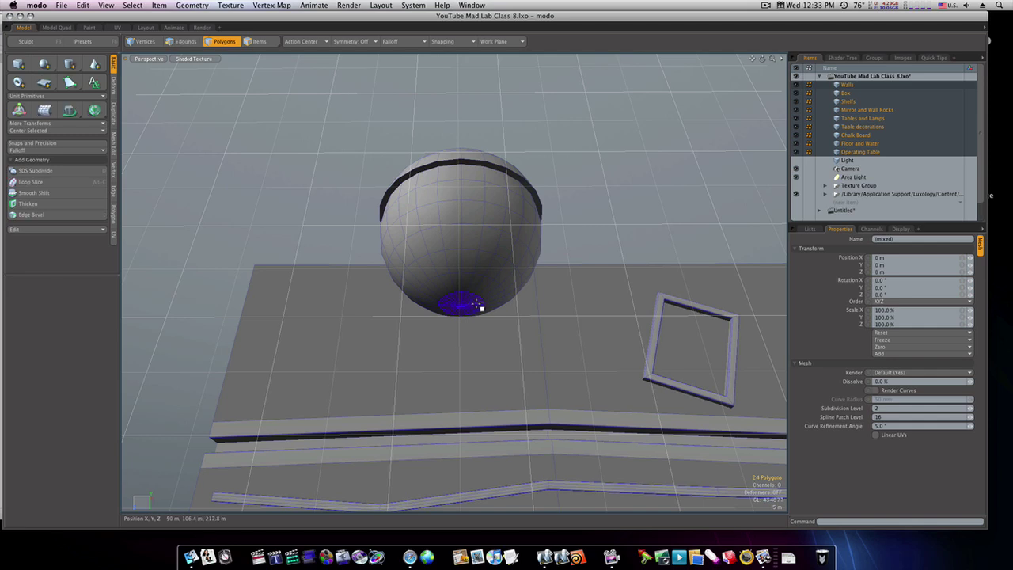
key("Up")
key("Up")
key("Up")
key("Up")
key("Up")
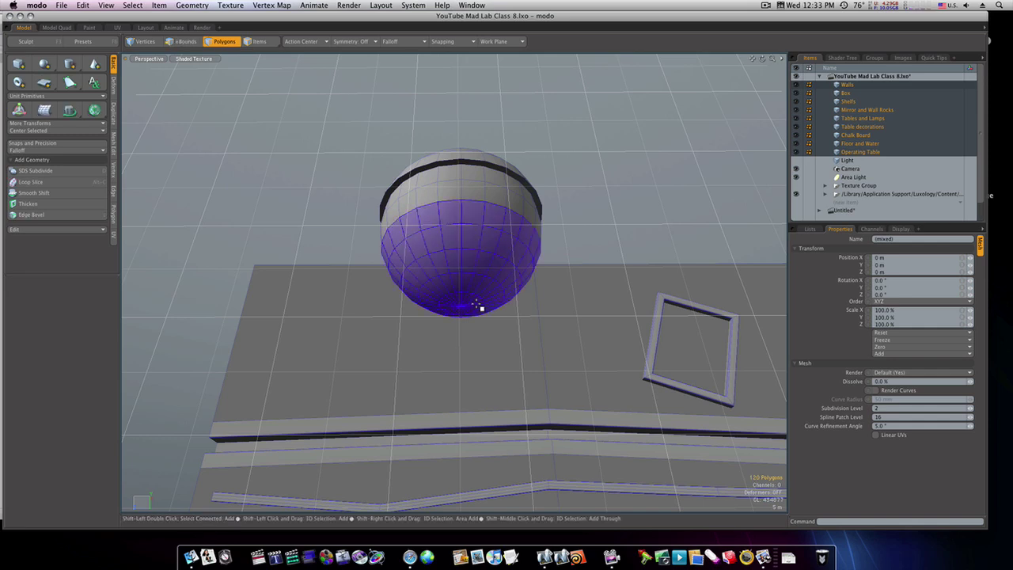
key("Delete")
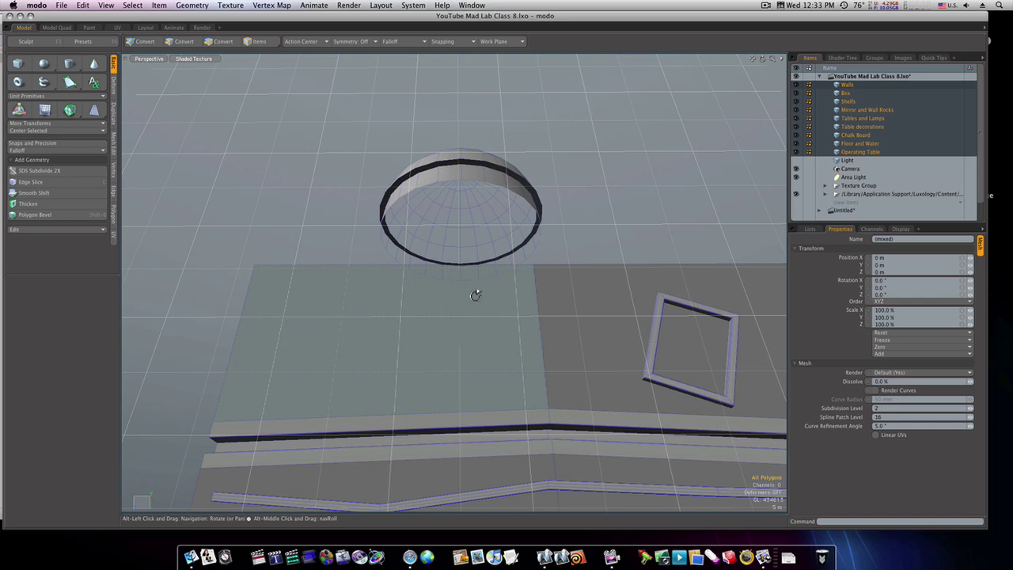
Scale the edge loop along the bottom of the dome's band slightly inward.
left_click_drag(475, 293, 478, 377, "alt")
left_click_drag(457, 241, 461, 264, "alt+shift")
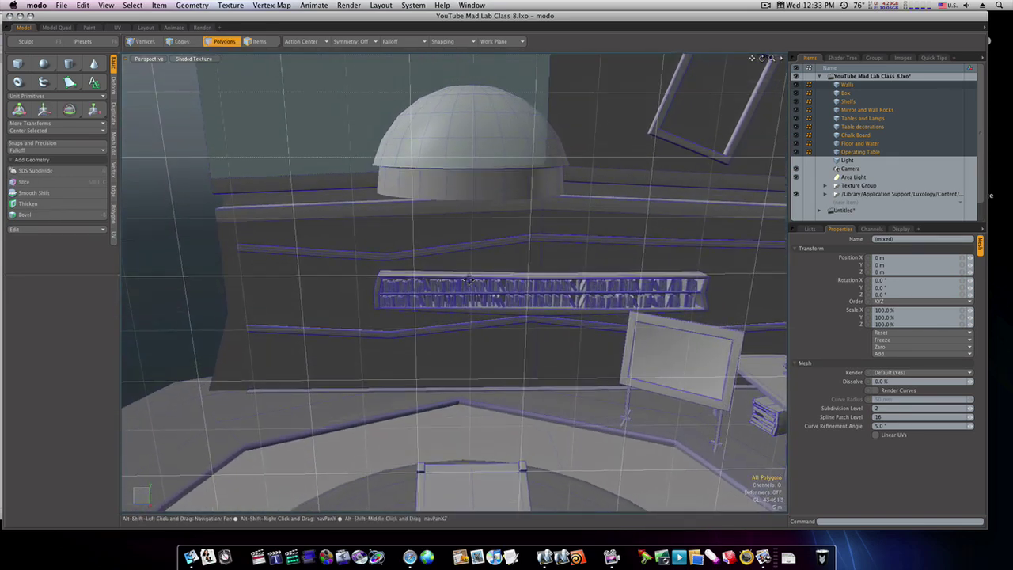
key("2")
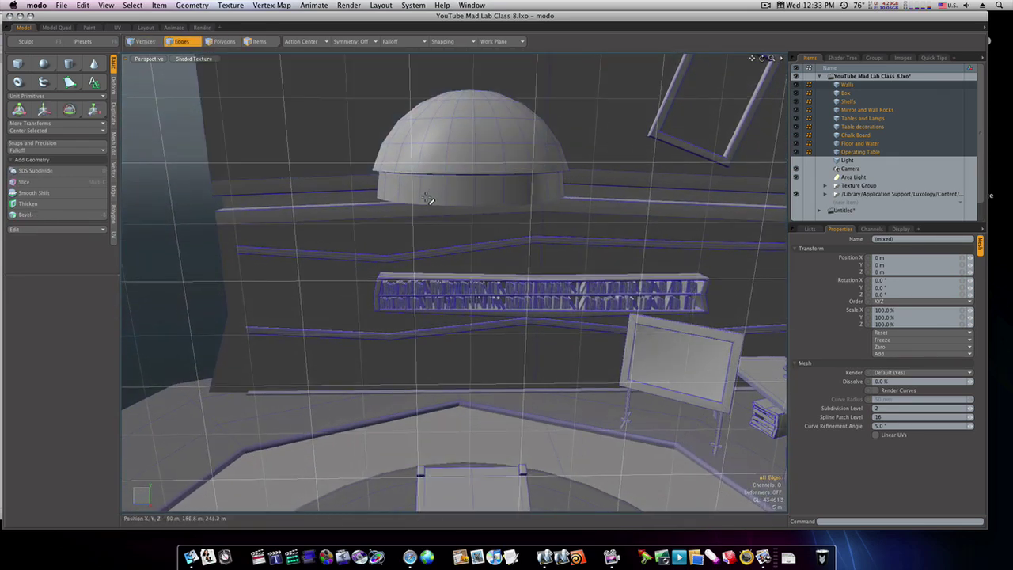
left_click_drag(428, 198, 443, 195, "alt")
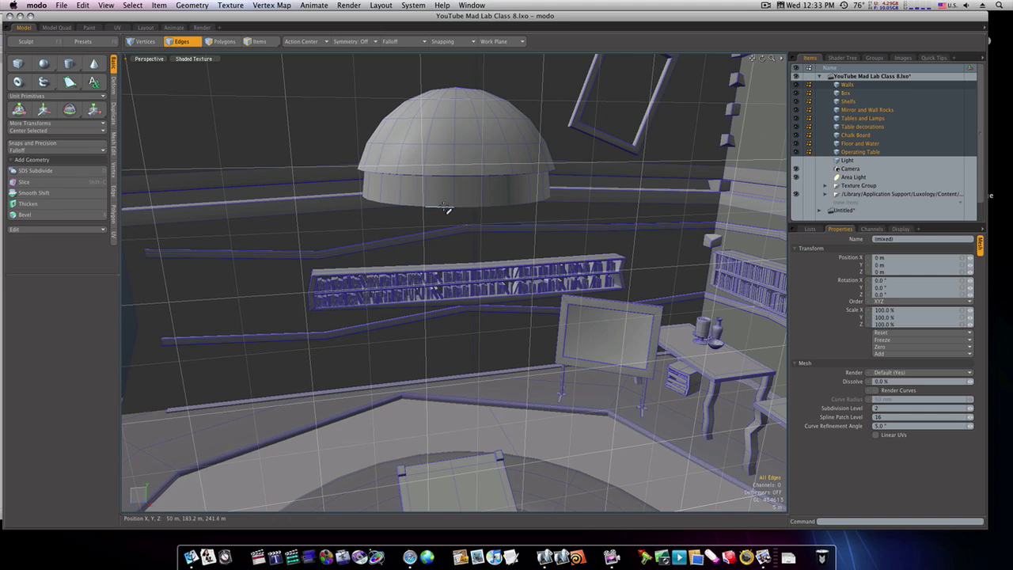
double_click(445, 206)
key("r")
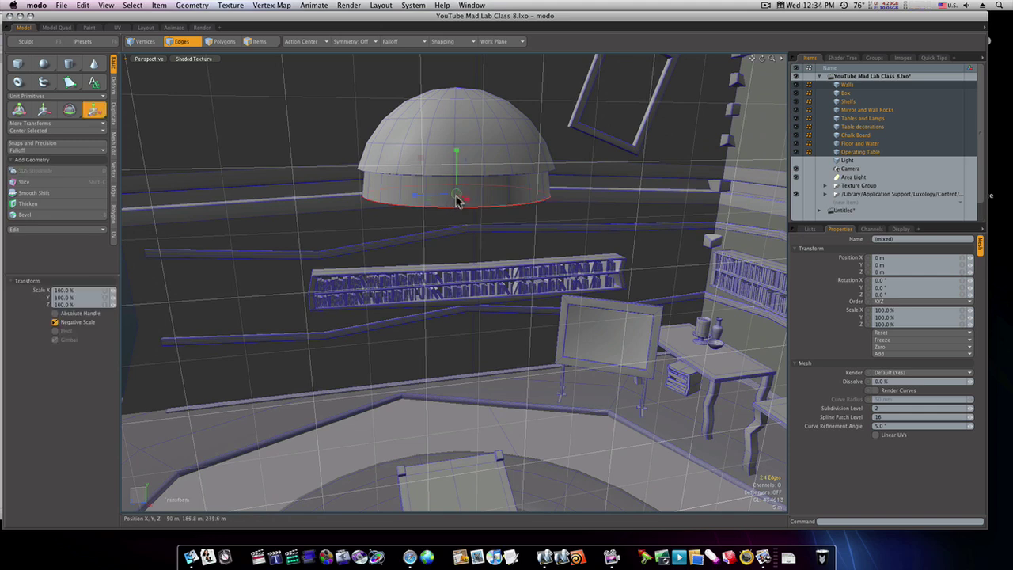
left_click_drag(457, 200, 455, 200)
key("space")
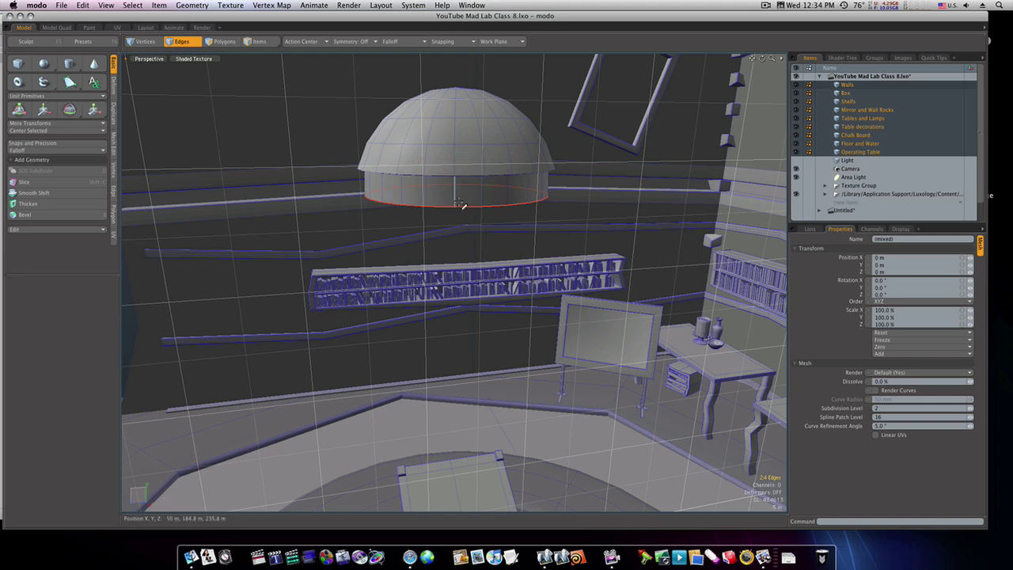
Bevel four evenly spaced polygons of the dome's lower band outward into tapered arms.
key("3")
left_click(468, 194)
left_click_drag(467, 195, 337, 221, "alt")
left_click(565, 229, "shift")
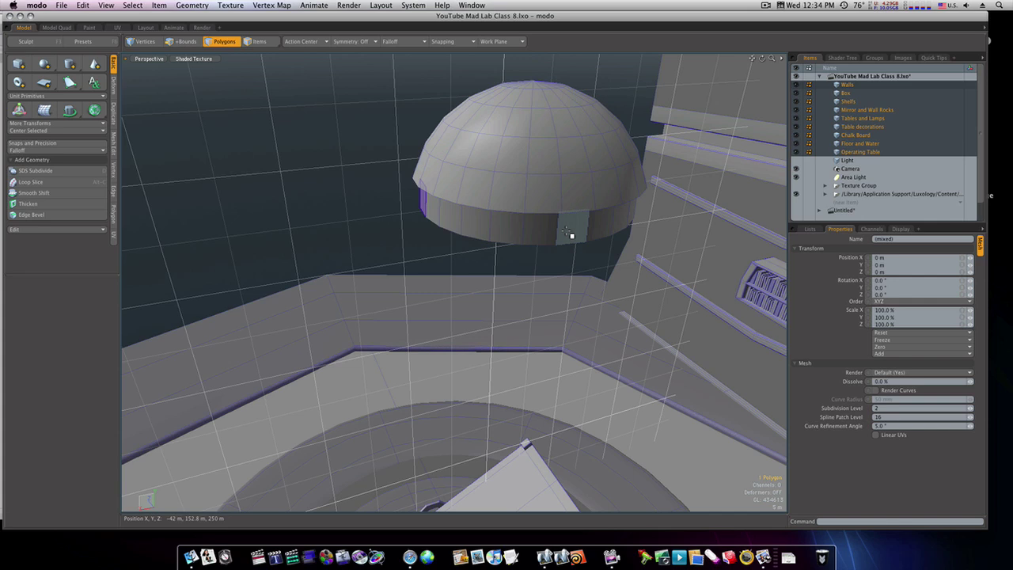
left_click_drag(561, 230, 412, 240, "alt")
left_click(413, 241, "shift")
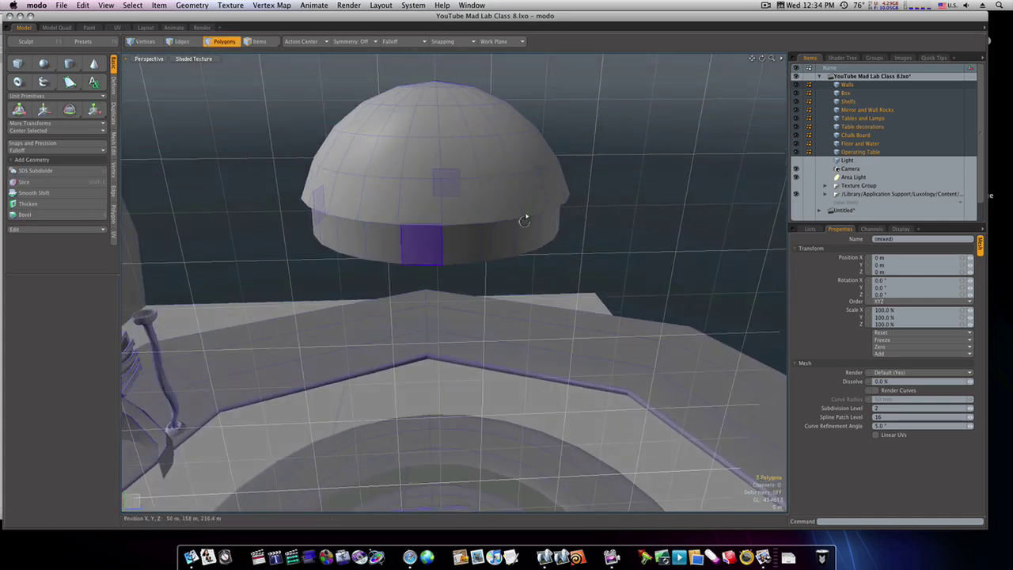
left_click_drag(525, 216, 326, 227, "alt")
left_click(392, 226, "shift")
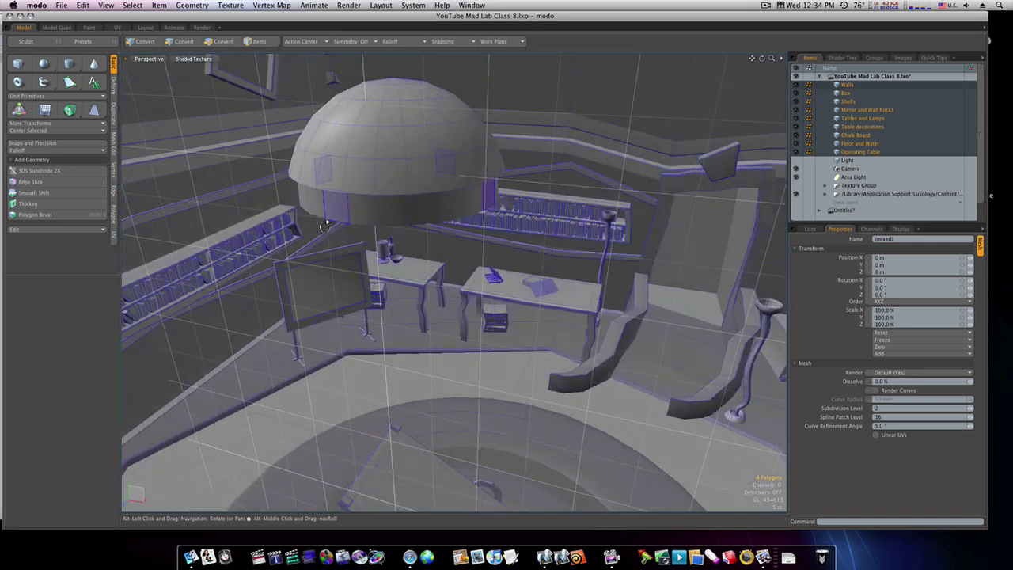
key("b")
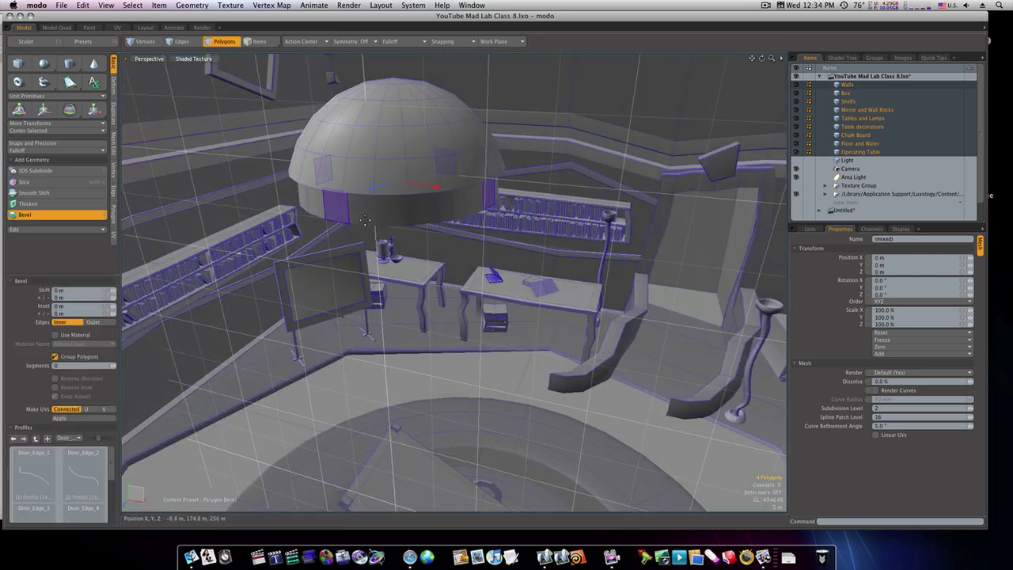
left_click_drag(371, 188, 340, 197)
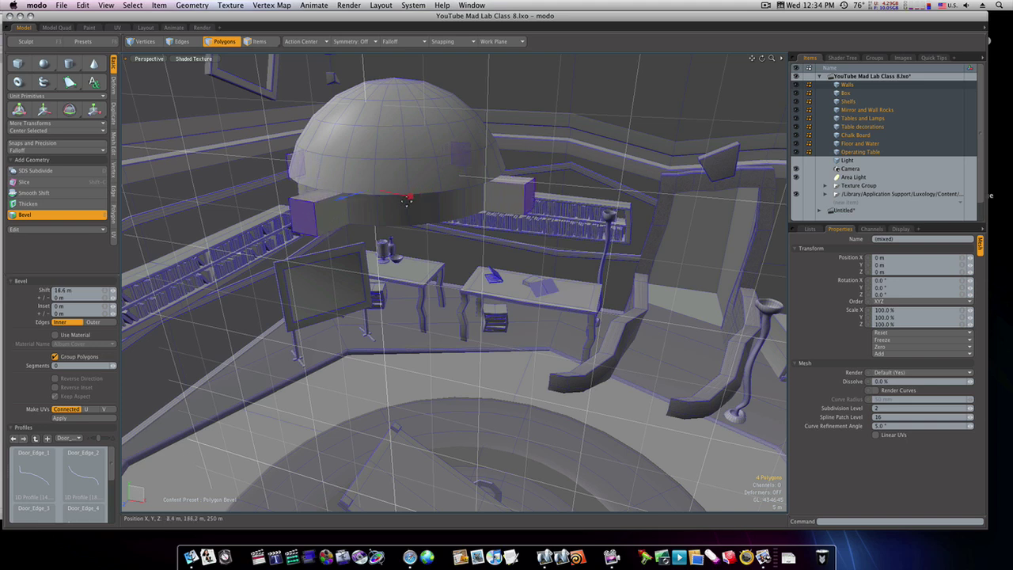
left_click_drag(410, 197, 346, 184)
key("space")
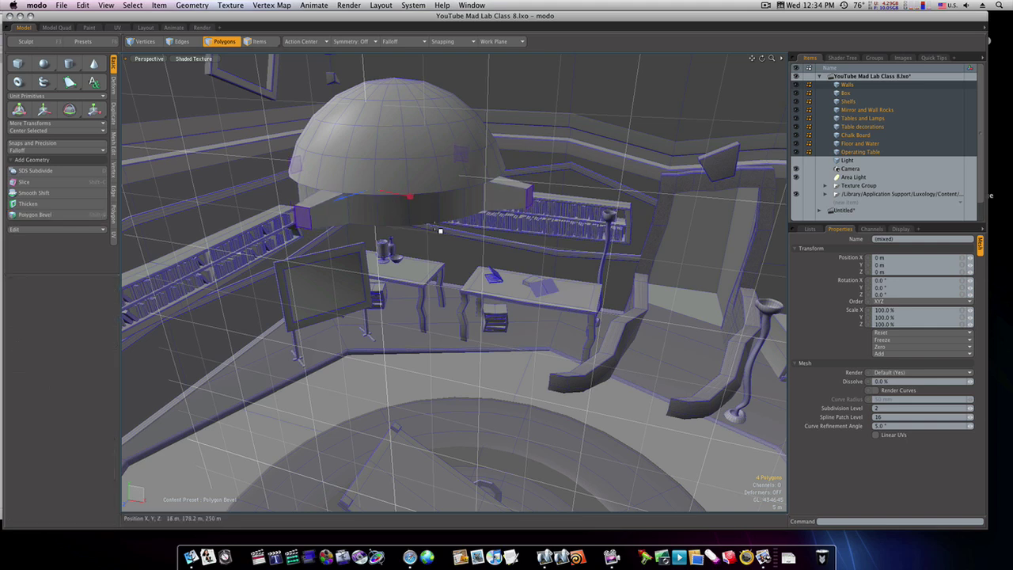
Try to thicken the whole dome with its arms, using an offset of about 1.8 m.
left_click_drag(441, 229, 411, 172, "alt")
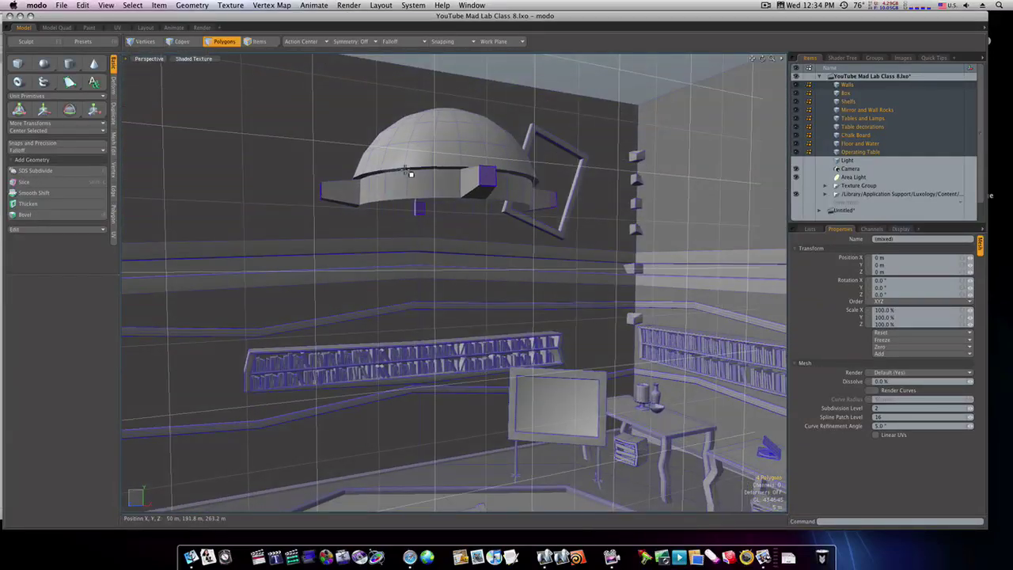
key("]")
left_click(28, 203)
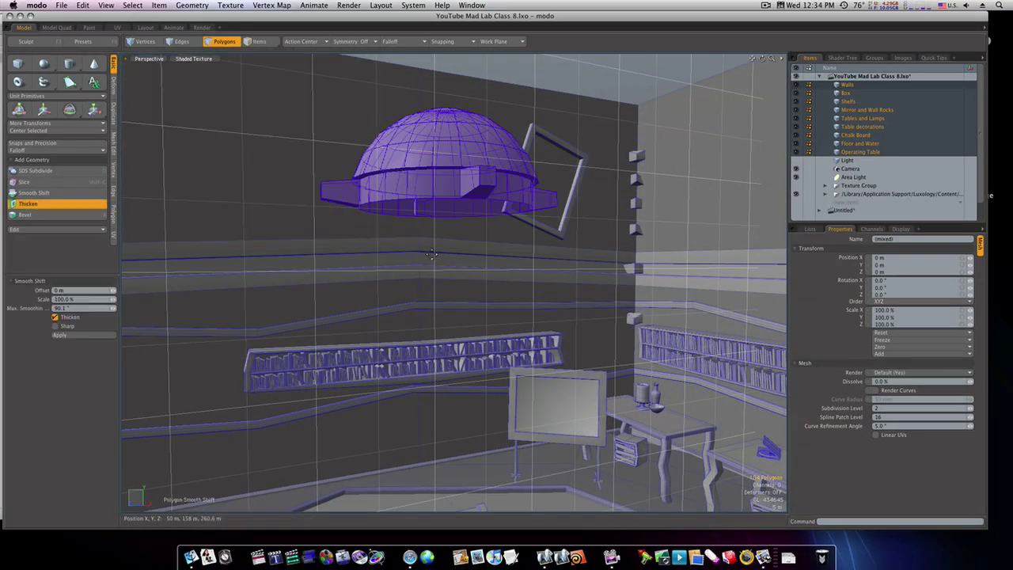
mouse_move(434, 251)
left_mouse_down("alt")
mouse_move(419, 203)
mouse_move(429, 251)
left_mouse_up("alt")
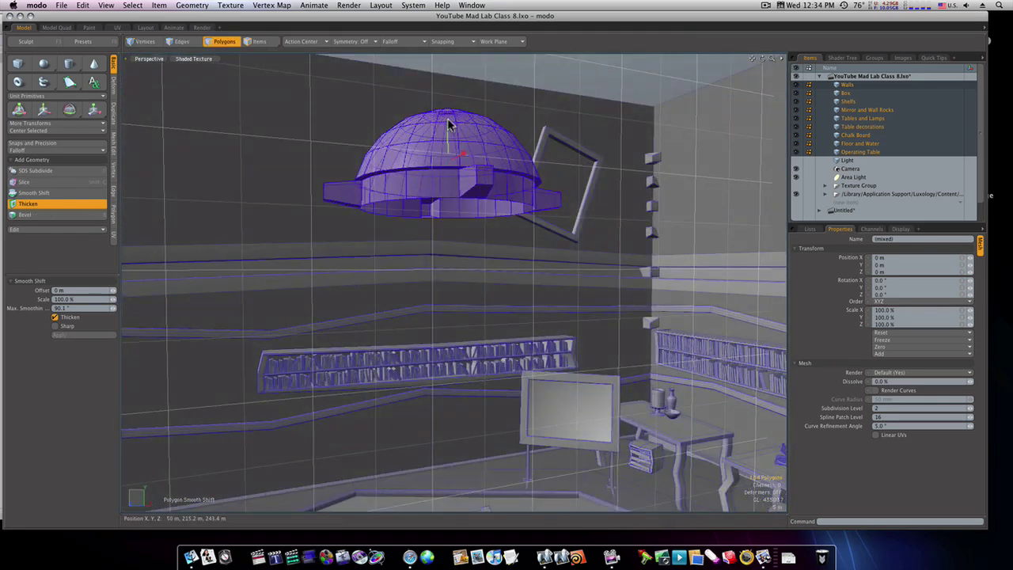
left_click_drag(448, 124, 448, 119)
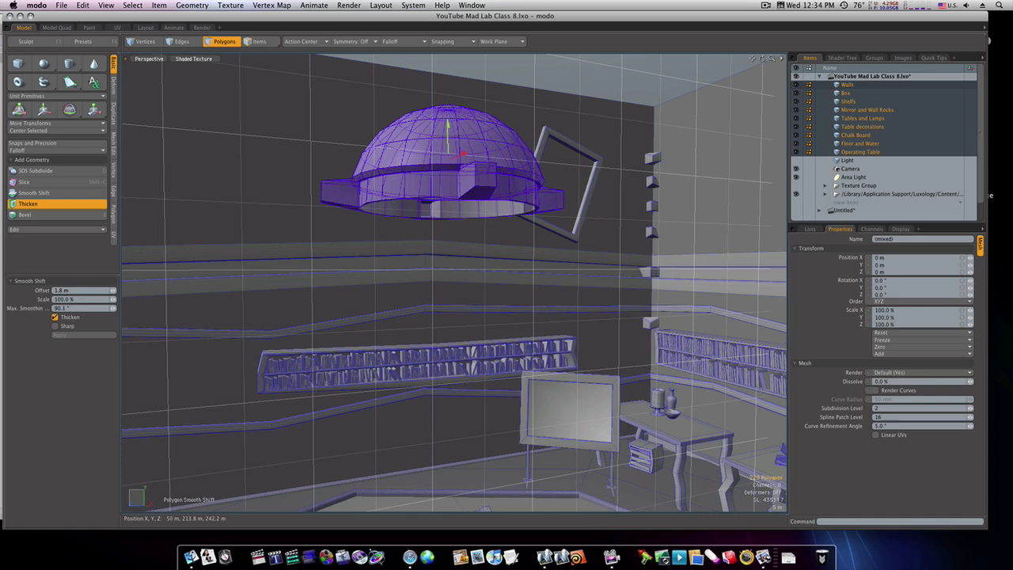
key("Escape")
key("Escape")
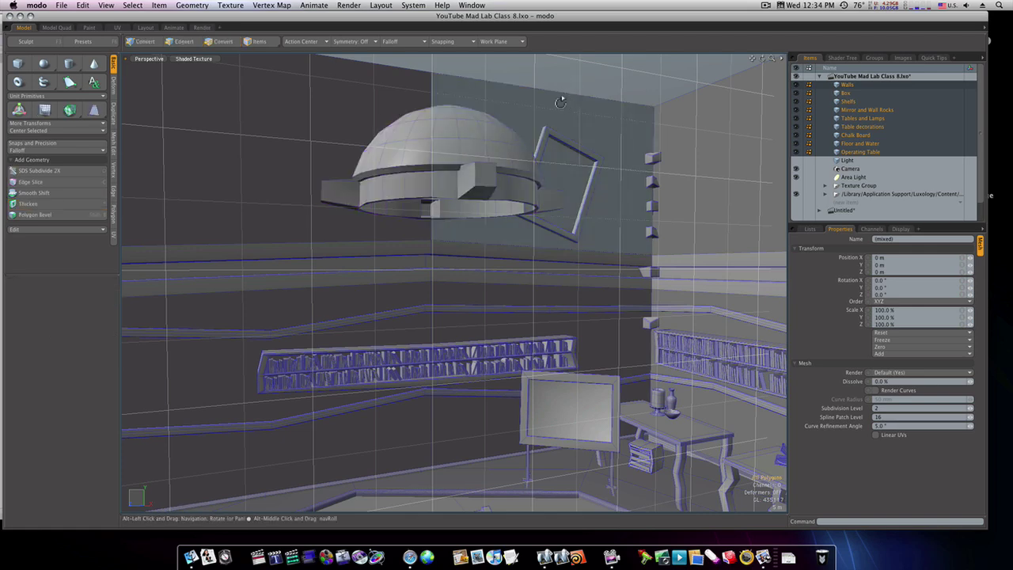
left_click_drag(561, 99, 561, 116, "alt")
left_click_drag(487, 150, 501, 117, "ctrl+alt")
left_click(28, 203)
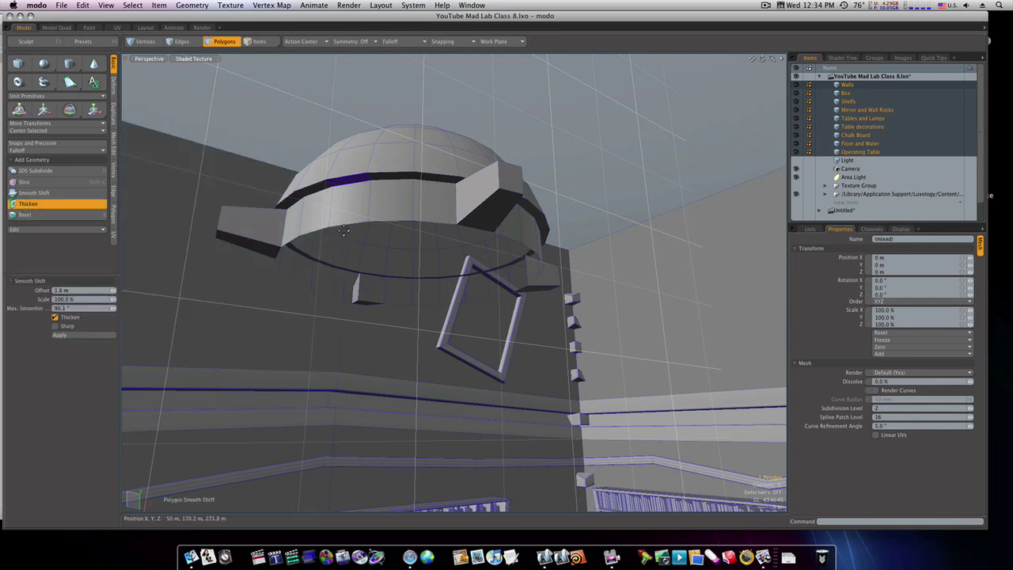
key("space")
key("space")
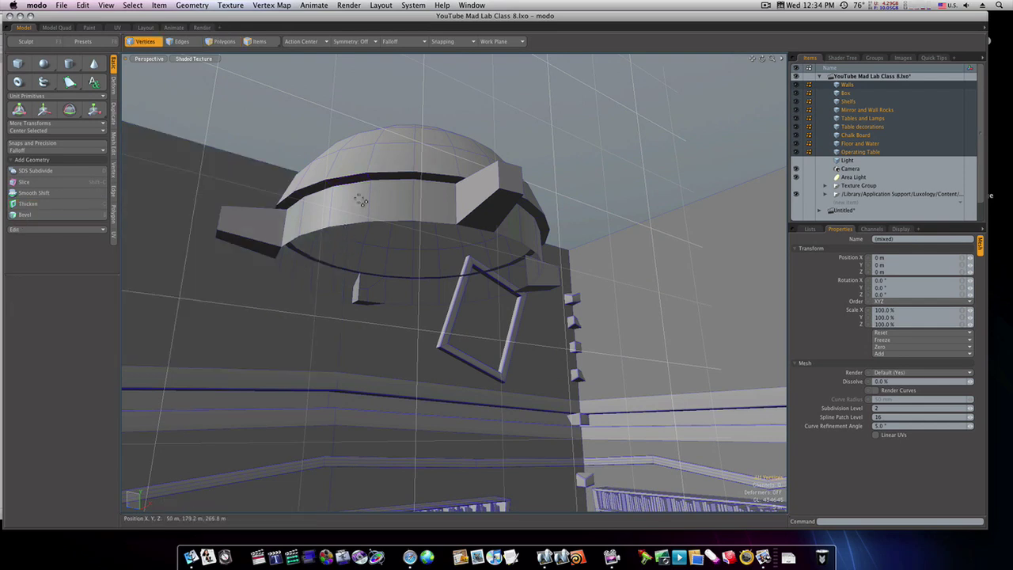
key("space")
key("space")
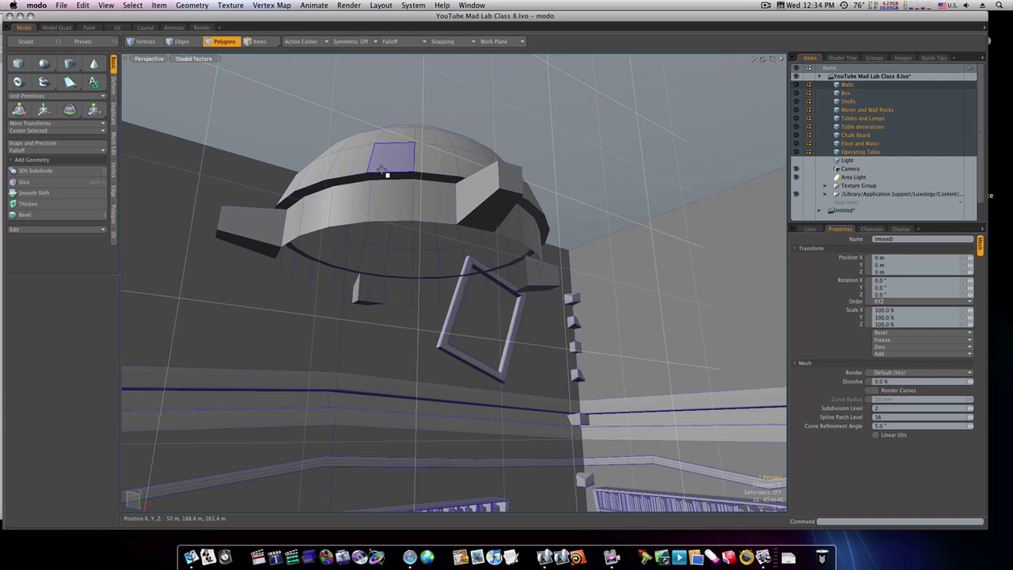
Select the whole connected dome mesh with its arms, thicken it, and clear the selection.
double_click(382, 169)
left_click(94, 204)
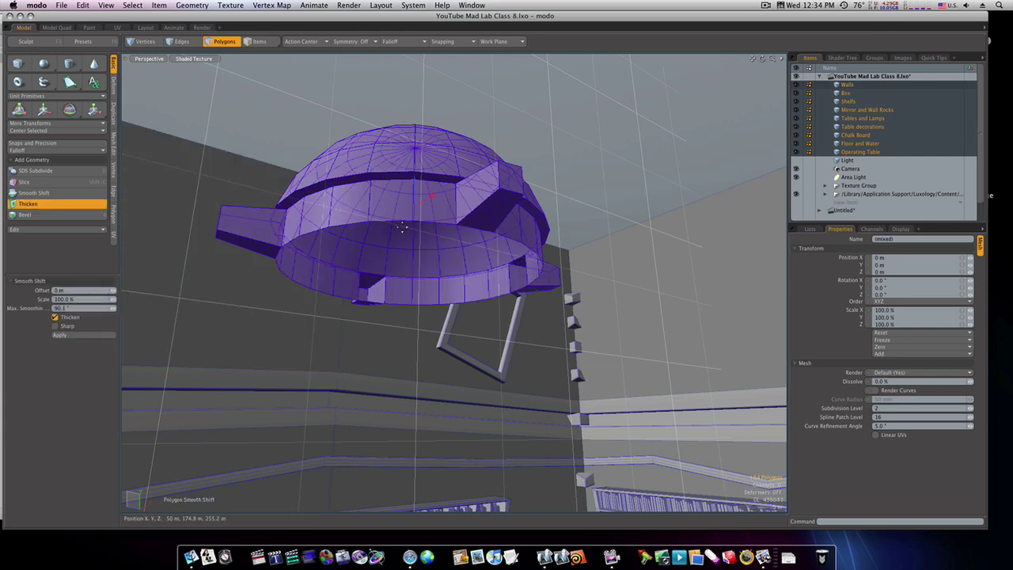
key("space")
left_click(589, 158)
Delete the edges radiating from the dome's inner apex to merge its centre into one round polygon.
mouse_move(441, 240)
left_mouse_down("alt")
mouse_move(450, 269)
mouse_move(445, 203)
left_mouse_up("alt")
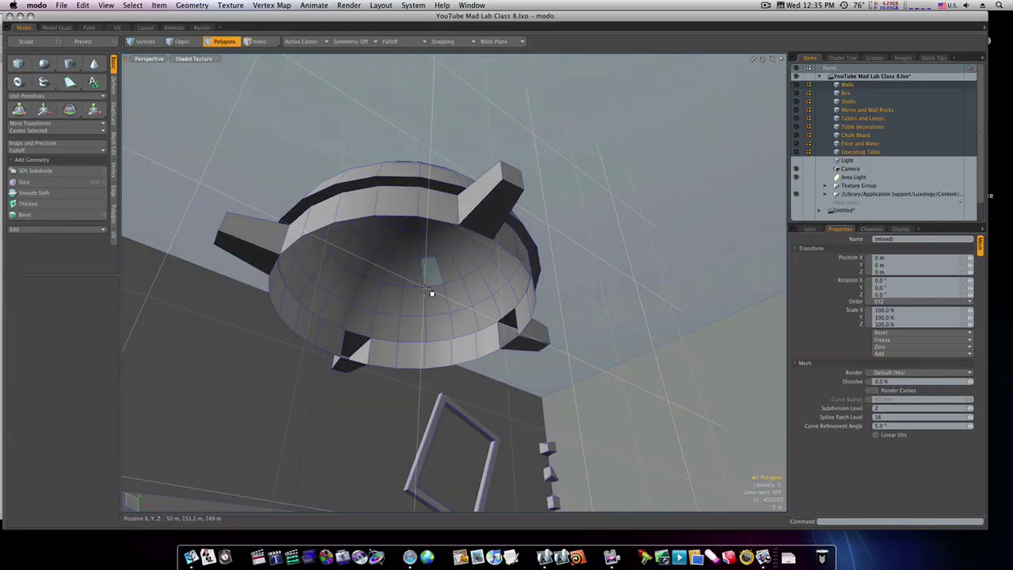
mouse_move(434, 297)
left_mouse_down()
mouse_move(353, 275)
mouse_move(375, 294)
mouse_move(401, 299)
mouse_move(330, 256)
mouse_move(335, 274)
mouse_move(371, 284)
mouse_move(375, 233)
left_mouse_up()
key("1")
key("2")
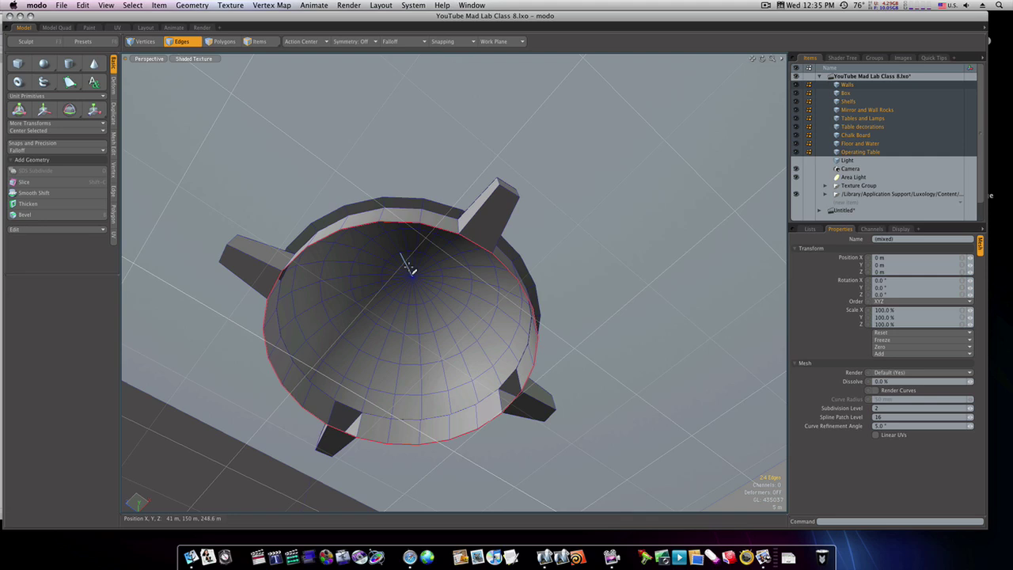
left_click_drag(410, 270, 402, 271)
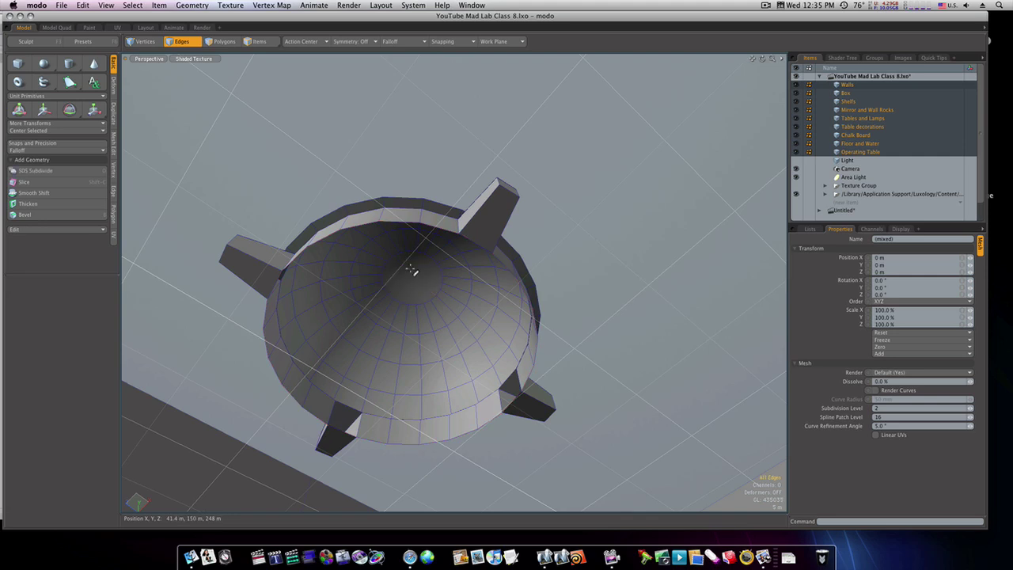
Bevel the round polygon at the dome's inner apex with an inset of about 7.52 m.
key("3")
left_click(413, 276)
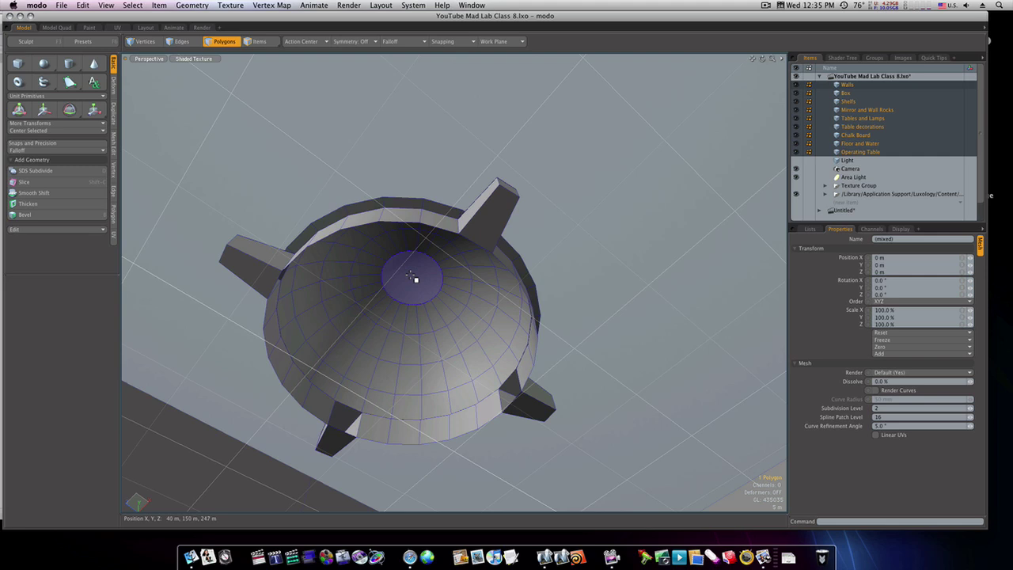
key("b")
left_click(413, 283)
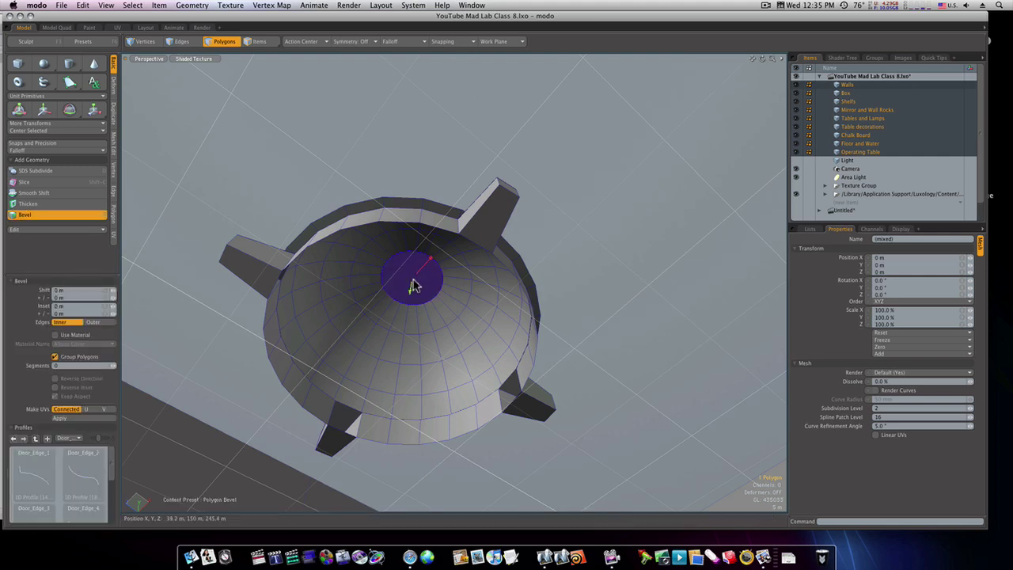
left_click_drag(430, 259, 424, 265)
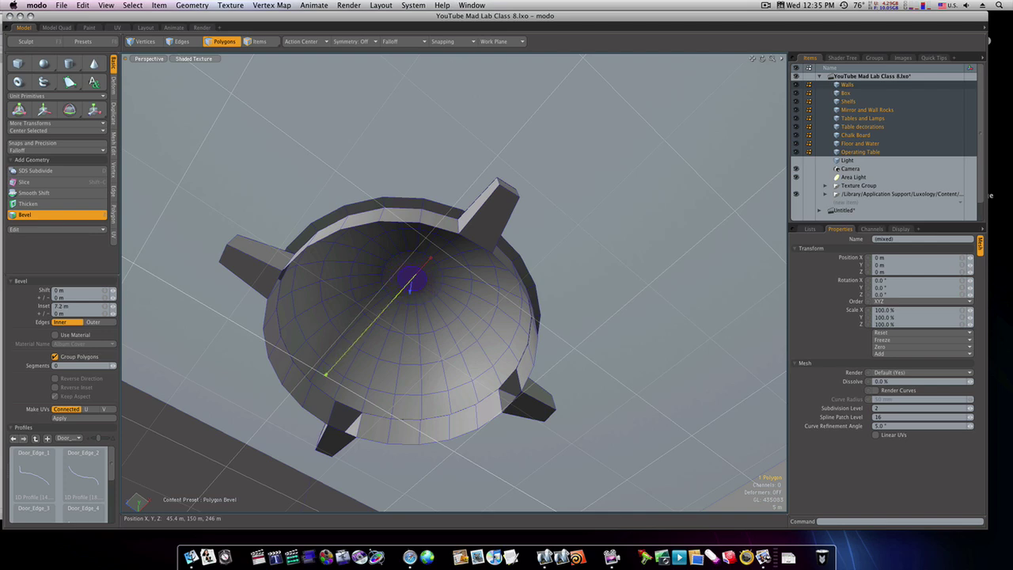
left_click_drag(325, 375, 321, 377)
key("shift")
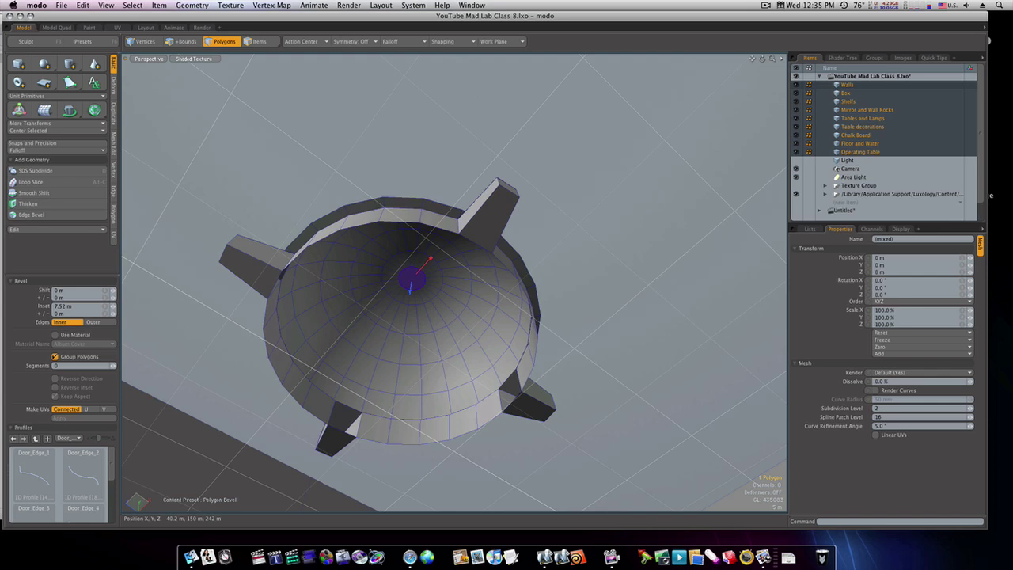
Bevel the small centre polygon downward by about 5.2 m, flaring it with an inset of about -2.08 m.
key("b")
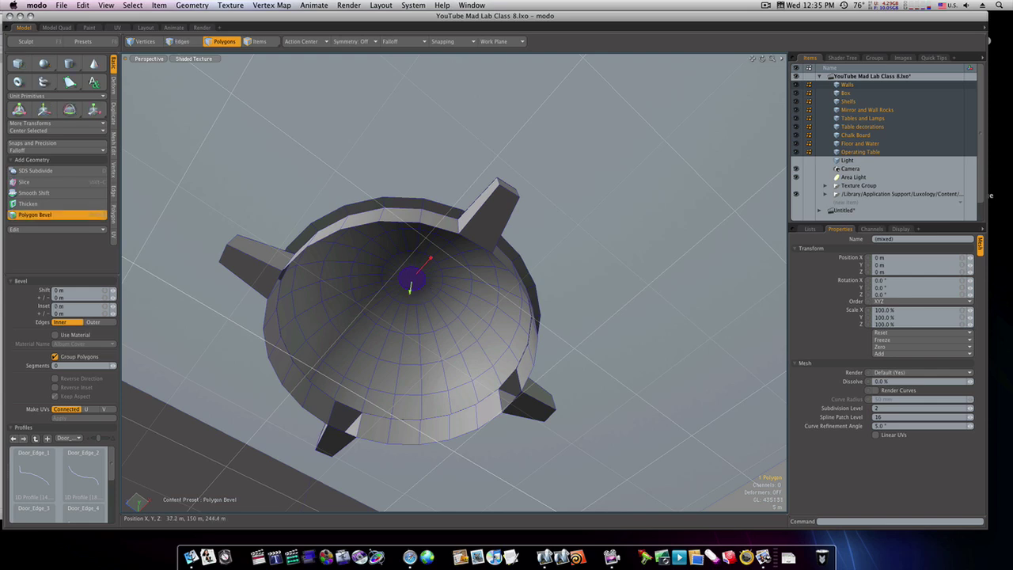
left_click_drag(410, 292, 424, 441)
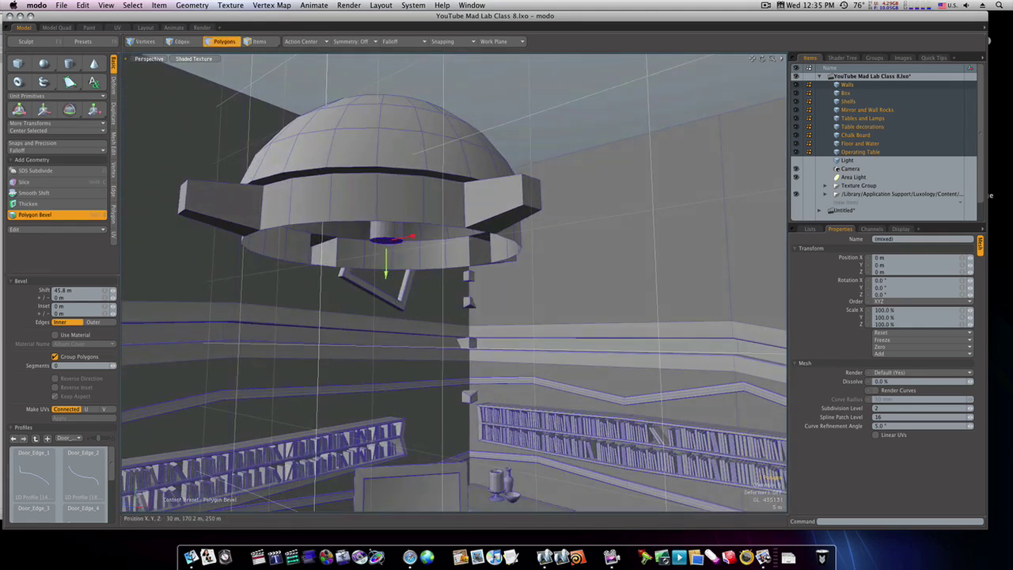
left_click_drag(386, 274, 387, 251)
key("alt")
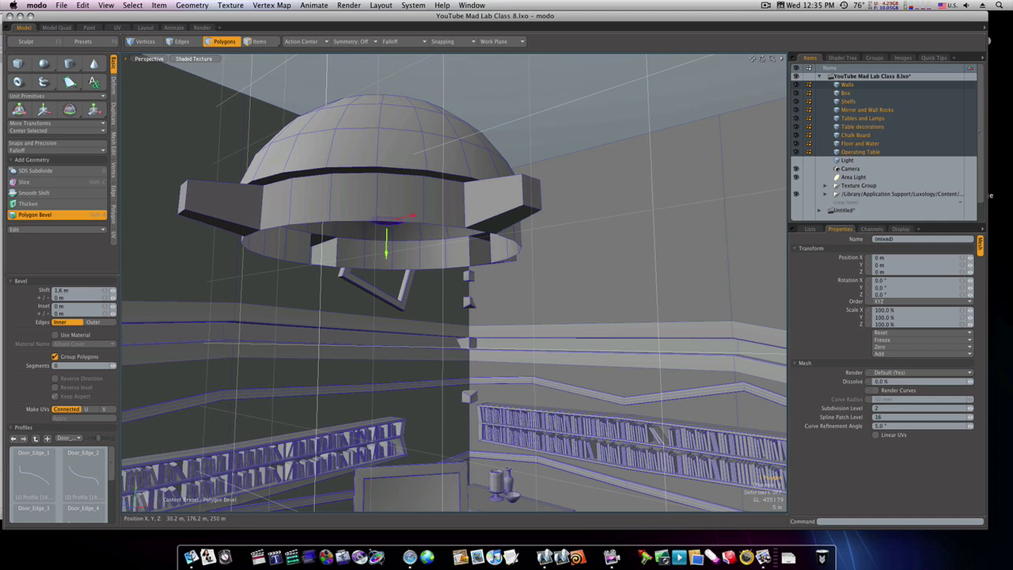
left_click_drag(386, 254, 386, 261)
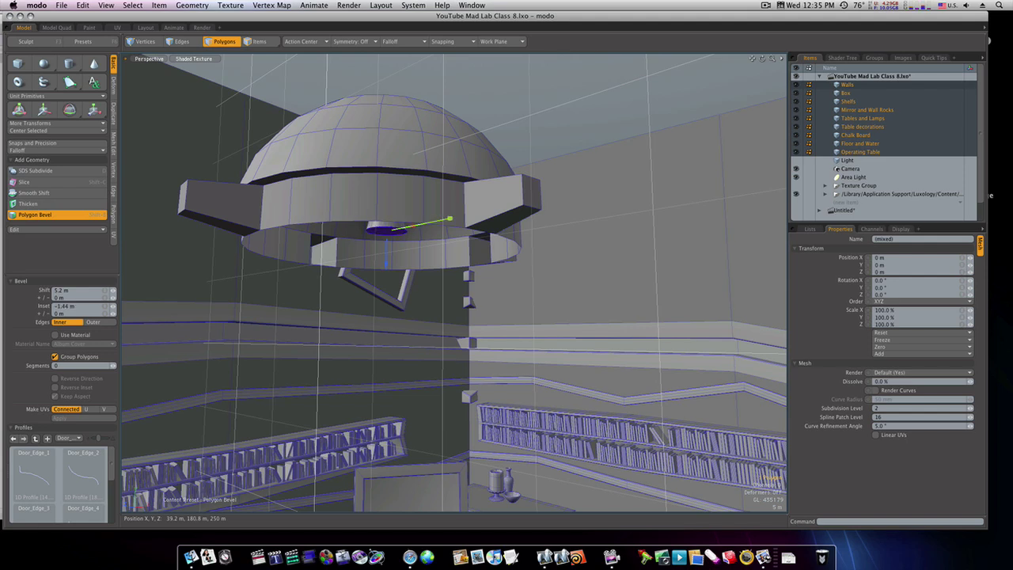
left_click_drag(460, 216, 467, 214)
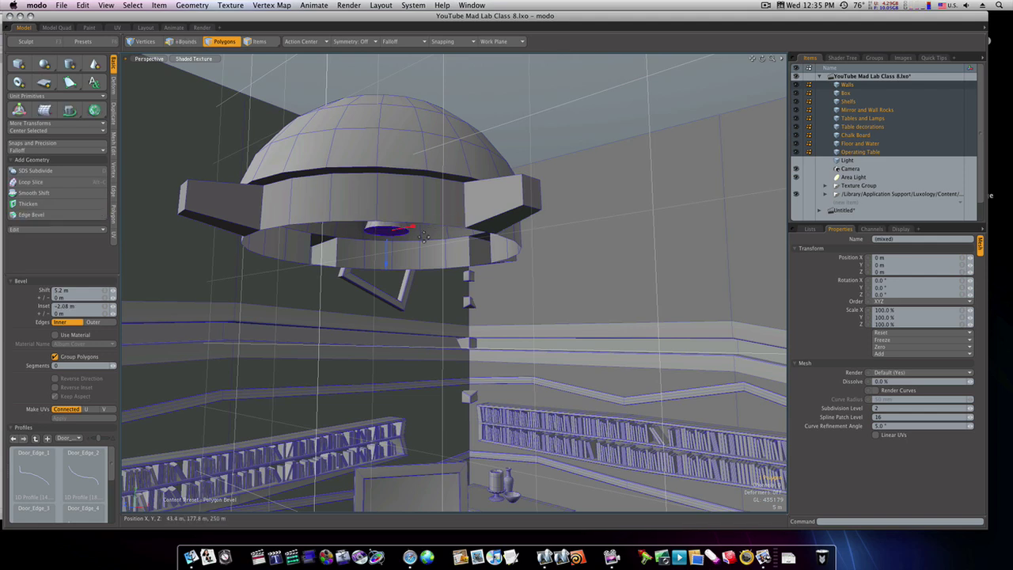
Inset the underside of the flared socket slightly and bevel that face inward to form a recess.
left_click(422, 234, "shift")
left_click(399, 243, "shift")
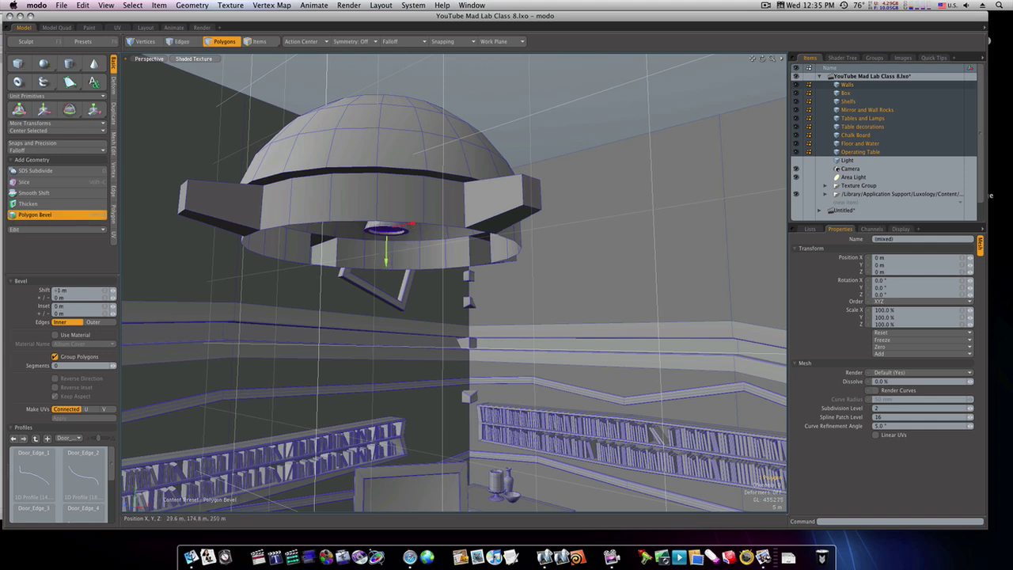
left_click_drag(386, 260, 386, 251)
key("space")
Delete the edges radiating from the dome's outer apex to merge its cap into one round polygon.
left_click_drag(476, 264, 414, 285, "alt")
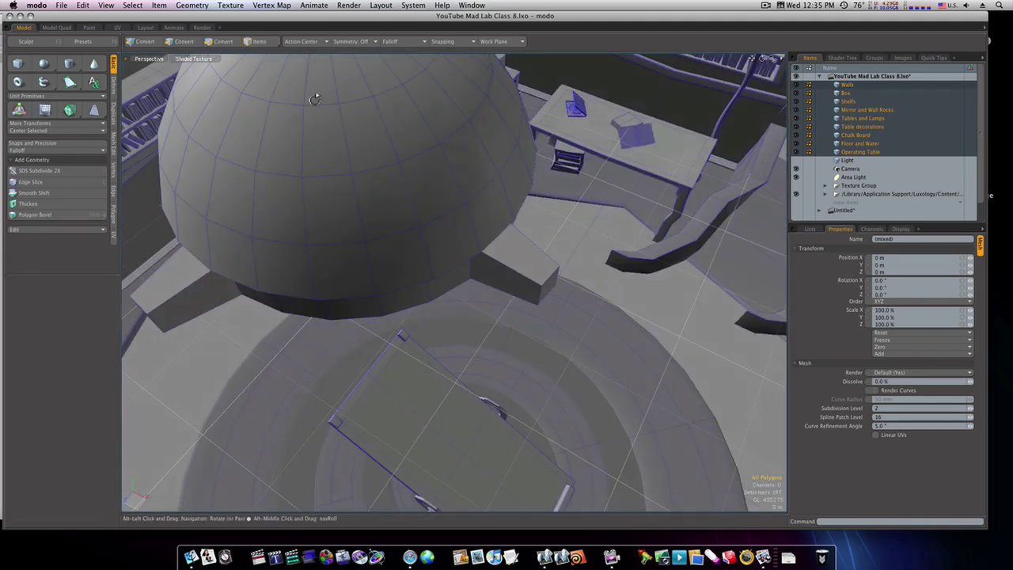
left_click_drag(314, 99, 351, 211, "alt")
key("2")
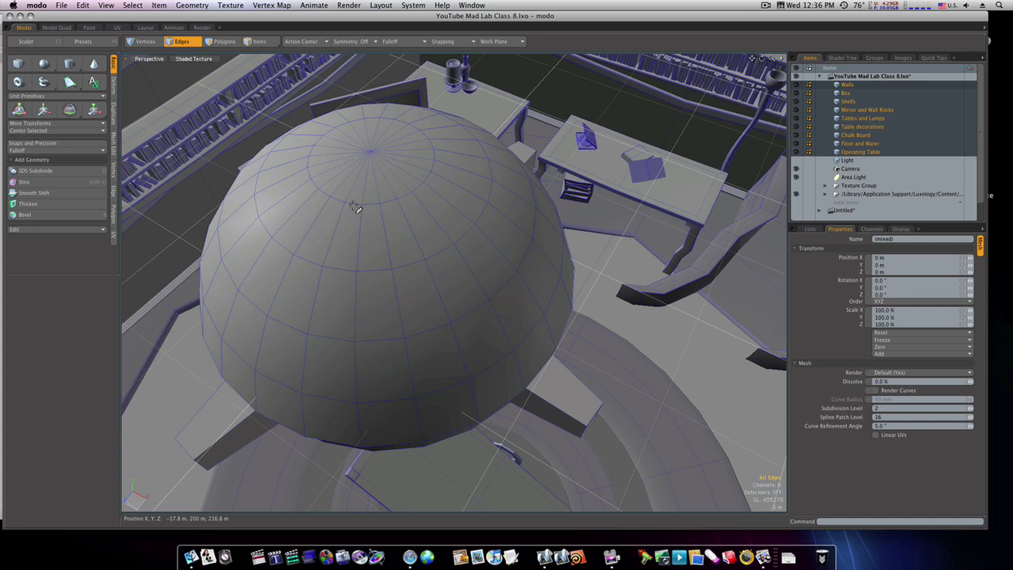
mouse_move(358, 172)
left_mouse_down()
mouse_move(375, 174)
mouse_move(361, 165)
left_mouse_up()
key("Delete")
Bevel the round polygon on top of the dome with an inset of about 9.64 m.
key("3")
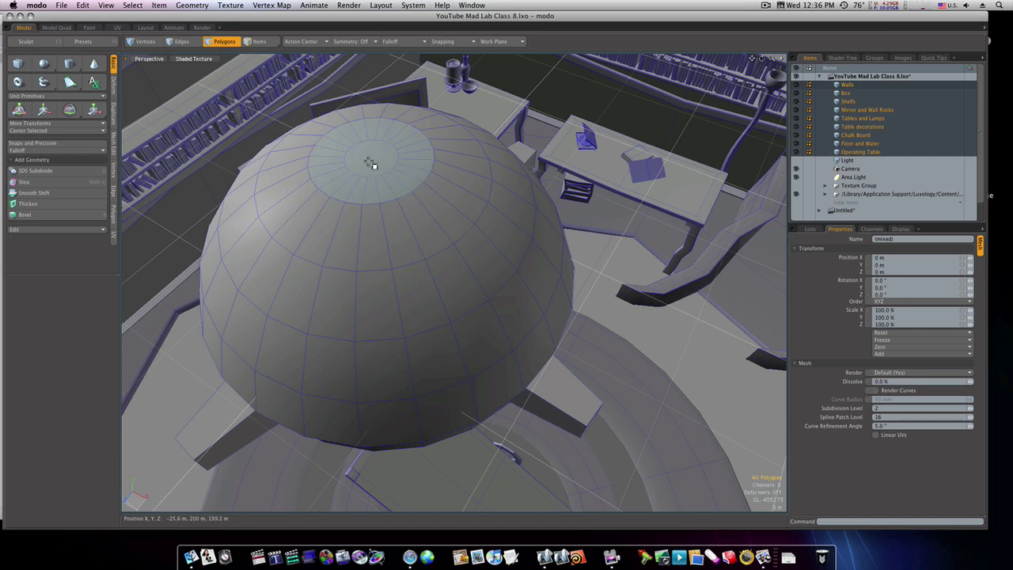
left_click(370, 163)
key("b")
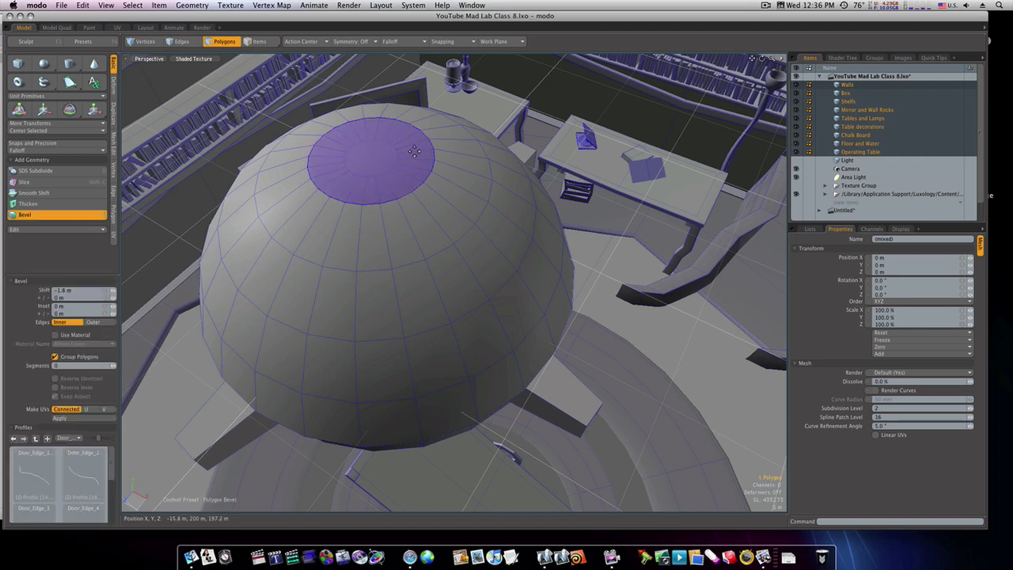
left_click(384, 173)
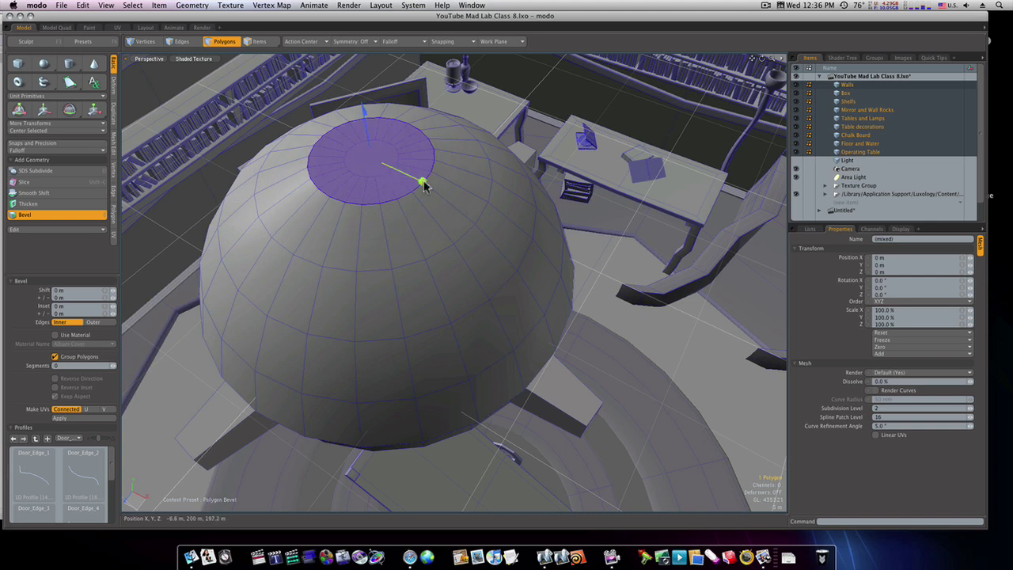
left_click_drag(422, 181, 139, 52)
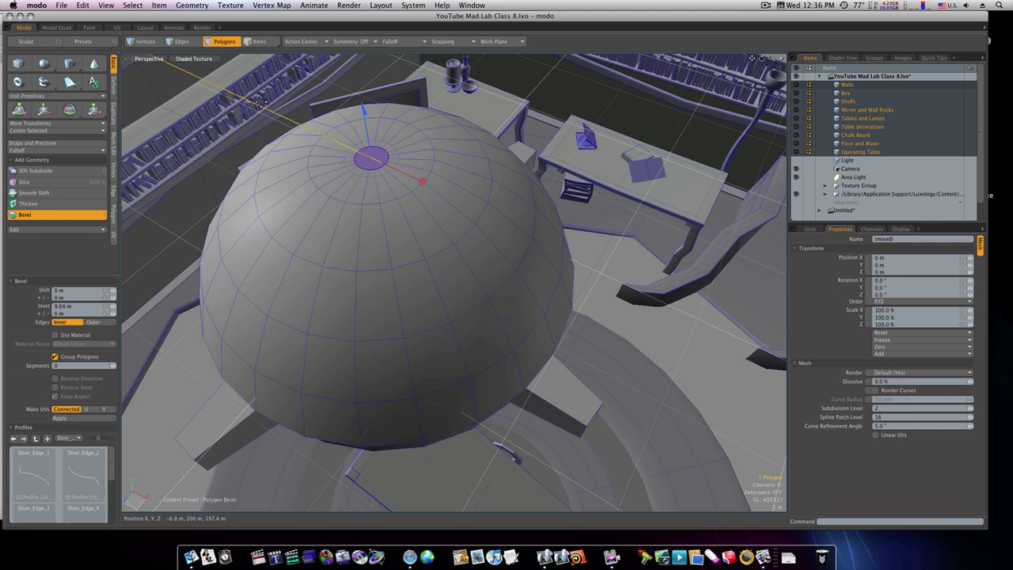
Bevel the small polygon on top of the dome upward by about 136.6 m to form a support rod.
left_click(328, 137, "shift")
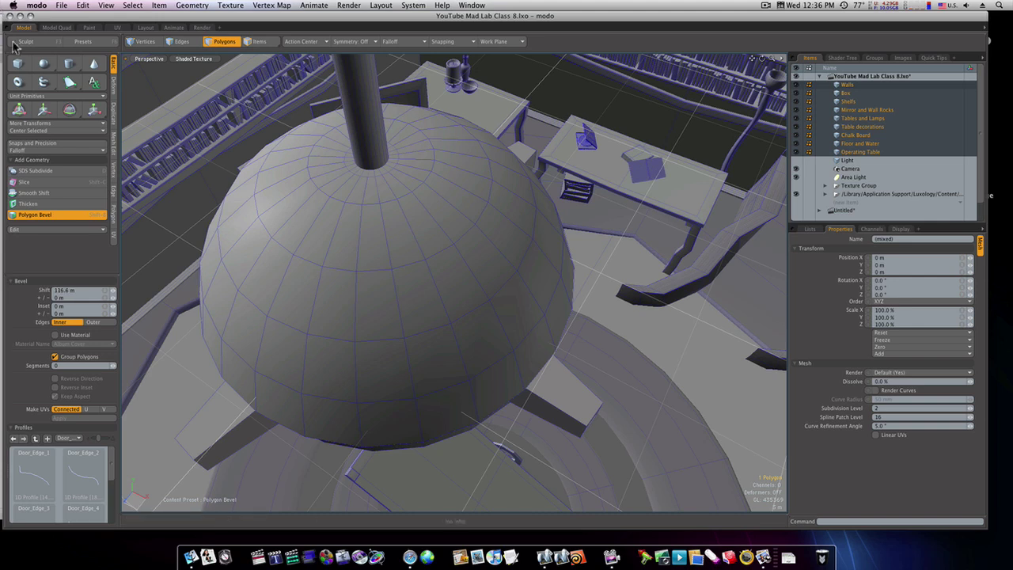
left_click_drag(419, 228, 488, 231, "alt")
left_click_drag(443, 183, 462, 156, "ctrl+alt")
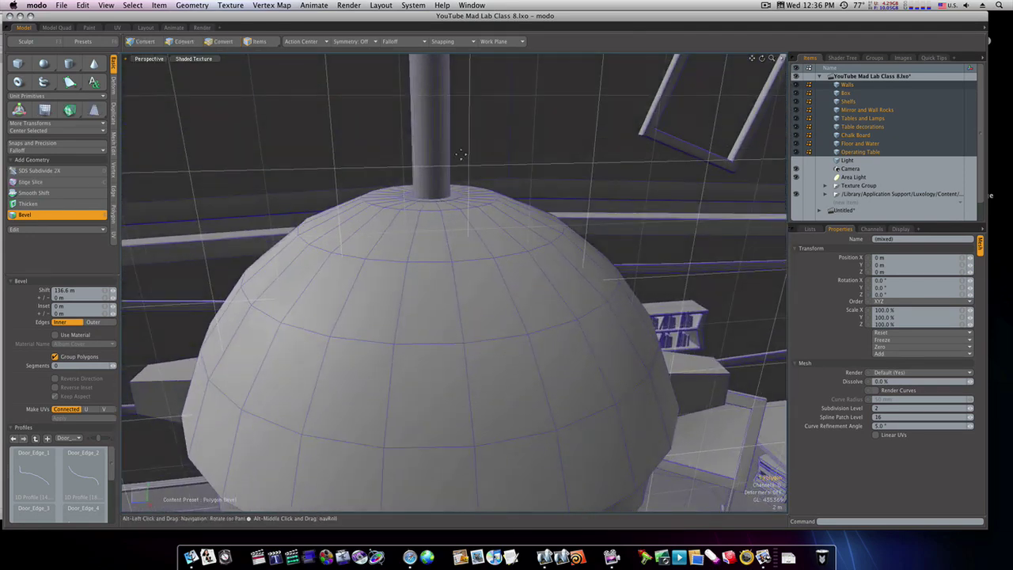
key("space")
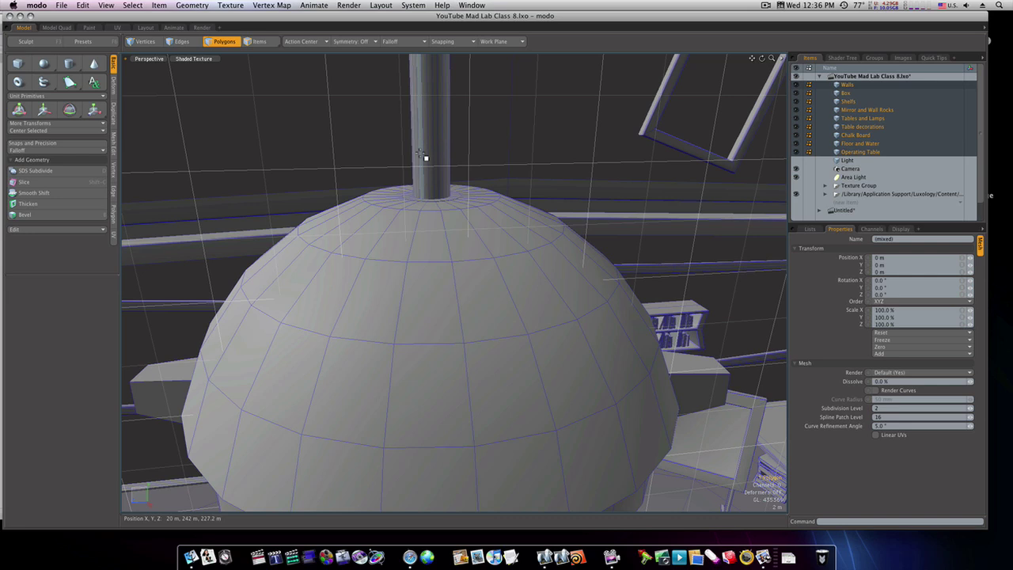
Loop slice the support rod's side polygons with two symmetrical cuts at a position of 2%.
double_click(422, 153)
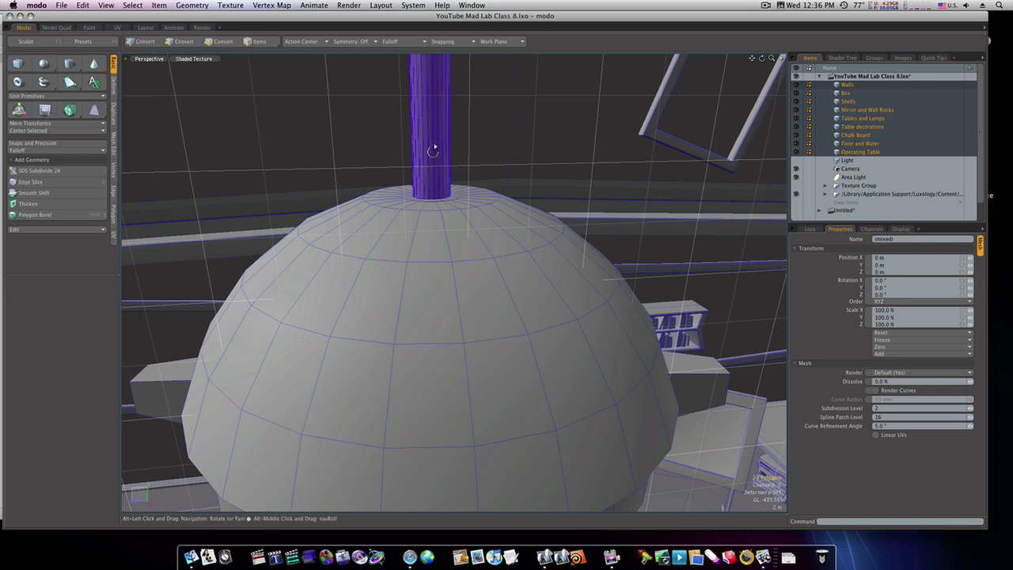
key("alt+c")
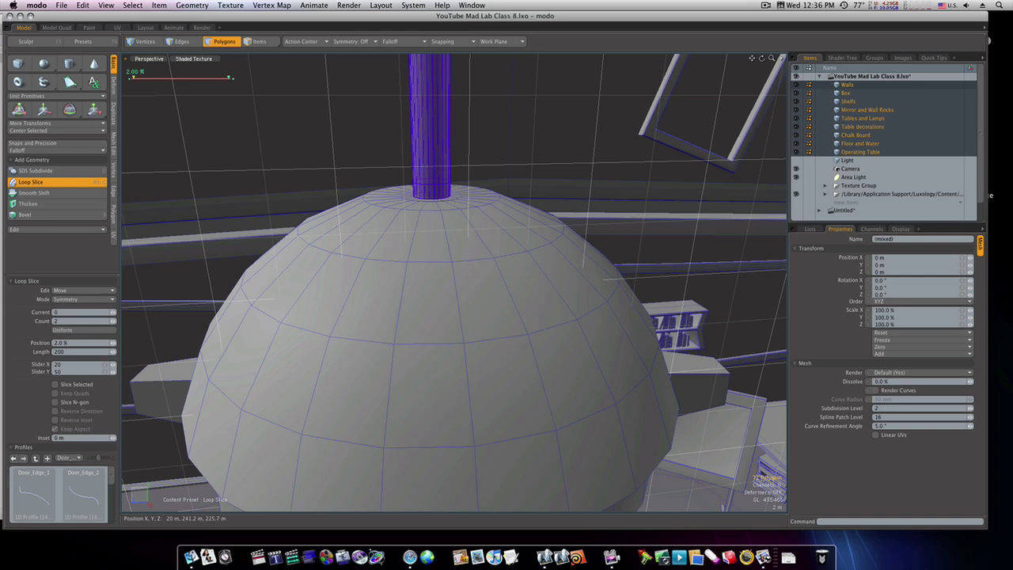
key("space")
Copy the narrow band of polygons at the rod's base and paste it into a new mesh item.
left_click(443, 195)
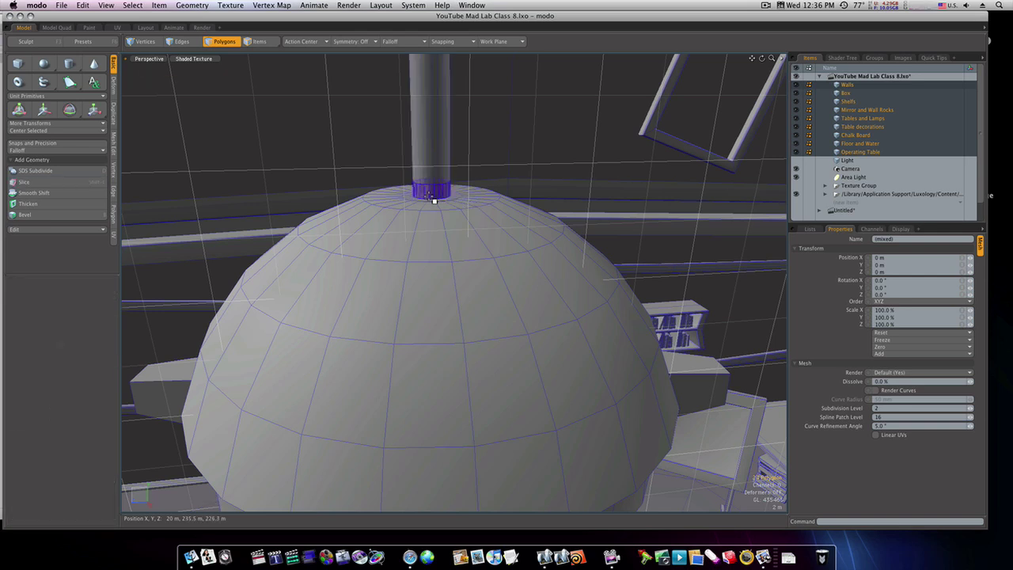
left_click(839, 203)
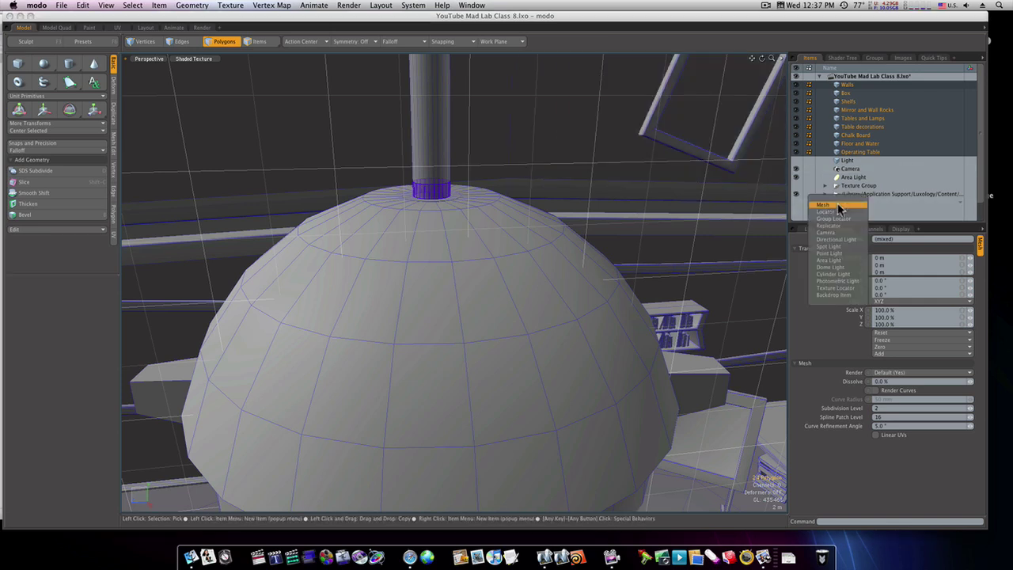
left_click(838, 206)
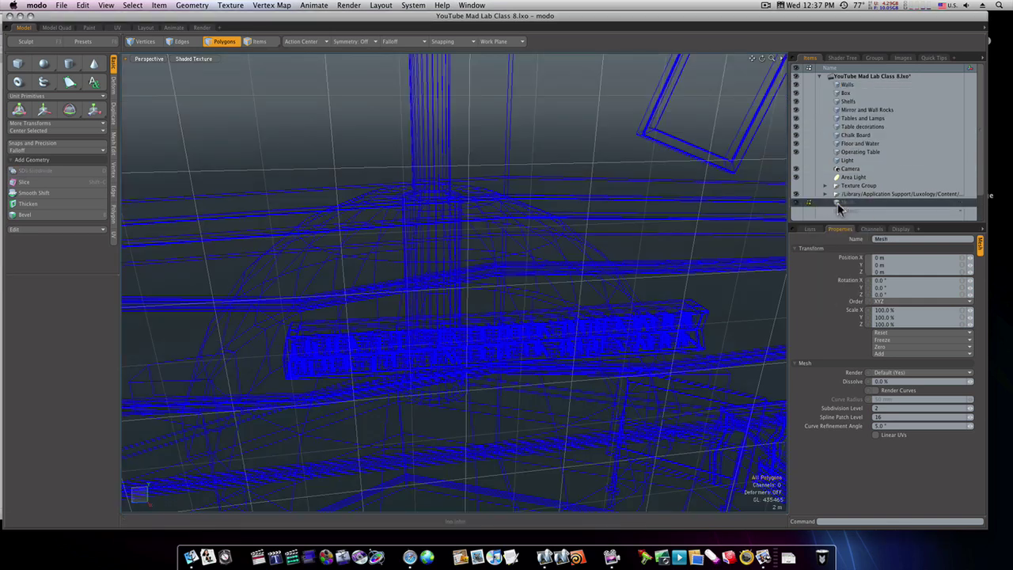
key("super+v")
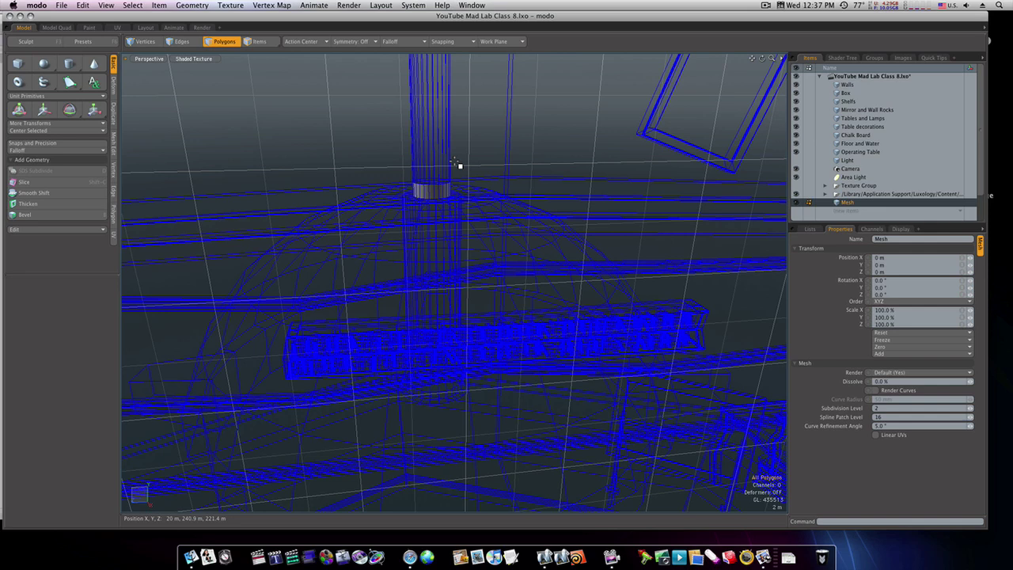
Scale the pasted band up to about 105.5% and thicken it into a solid collar around the rod.
key("r")
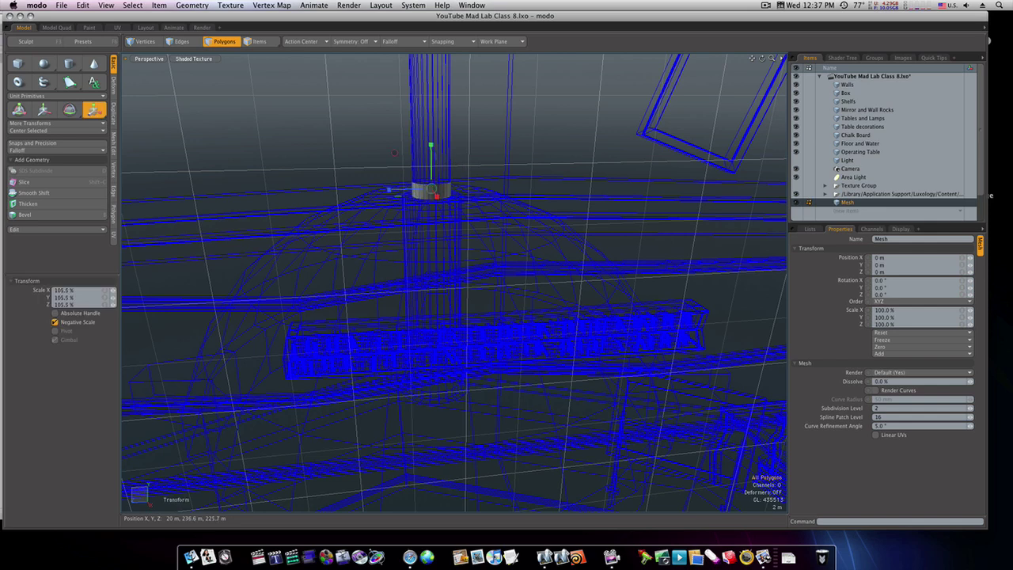
left_click(32, 204)
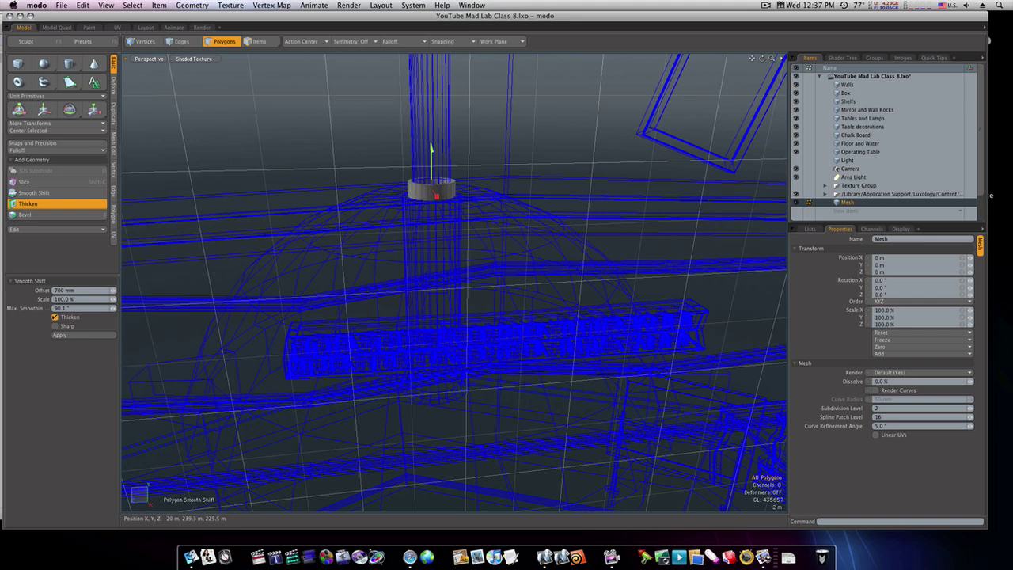
key("space")
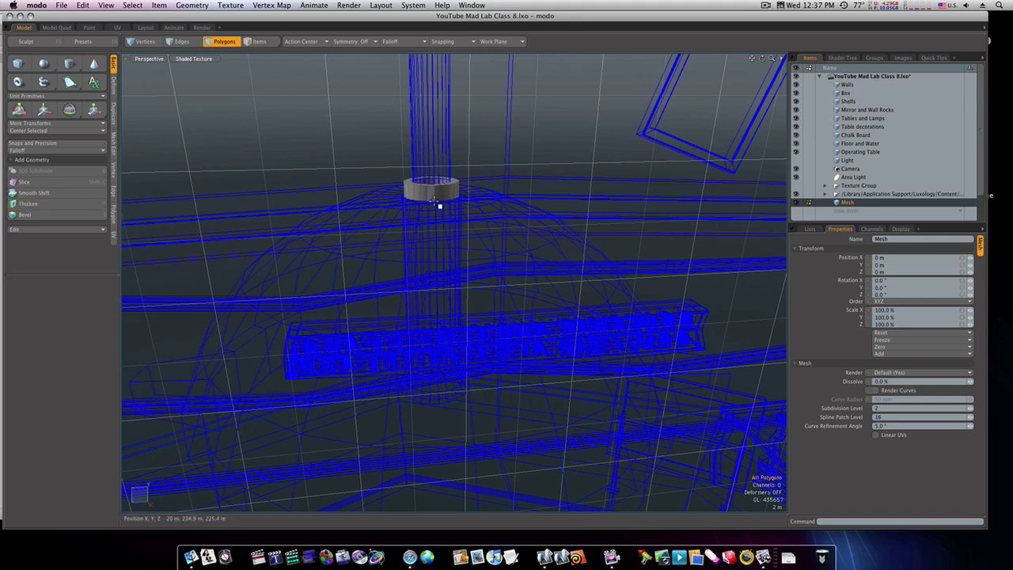
Duplicate the collar twice on the support rod, one copy just above the original and another higher up.
double_click(438, 194)
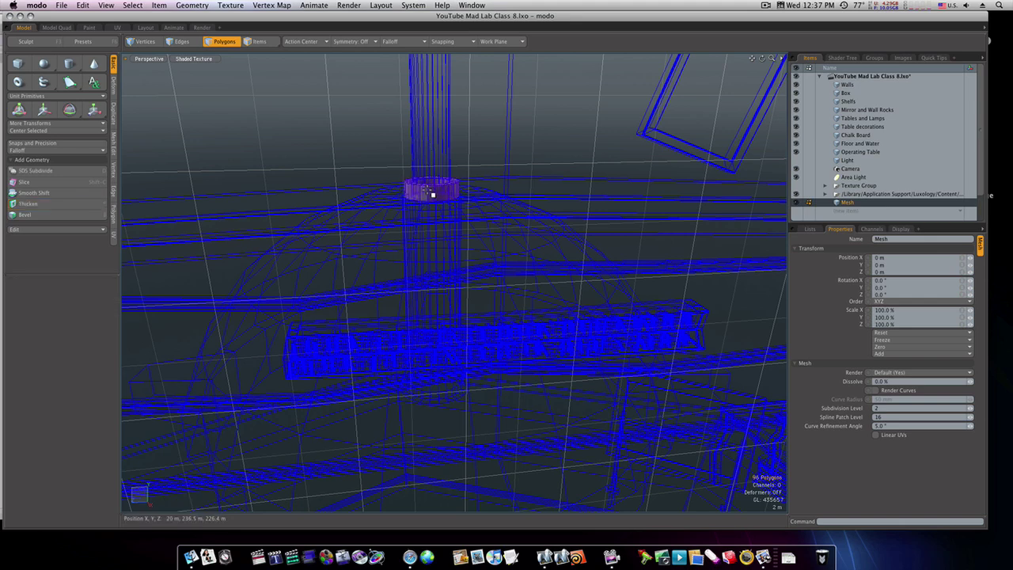
key("w")
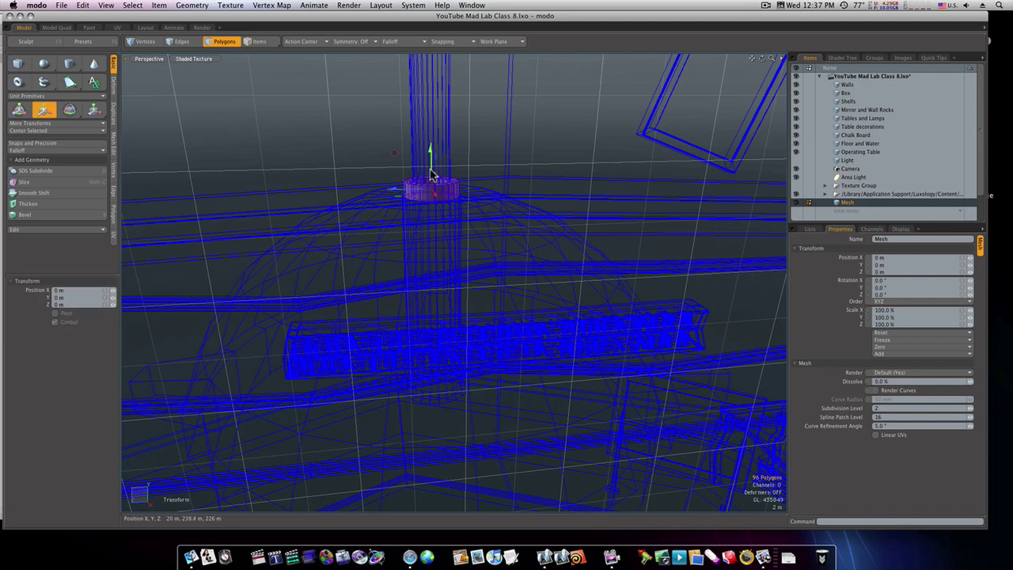
left_click_drag(432, 174, 436, 160)
key("space")
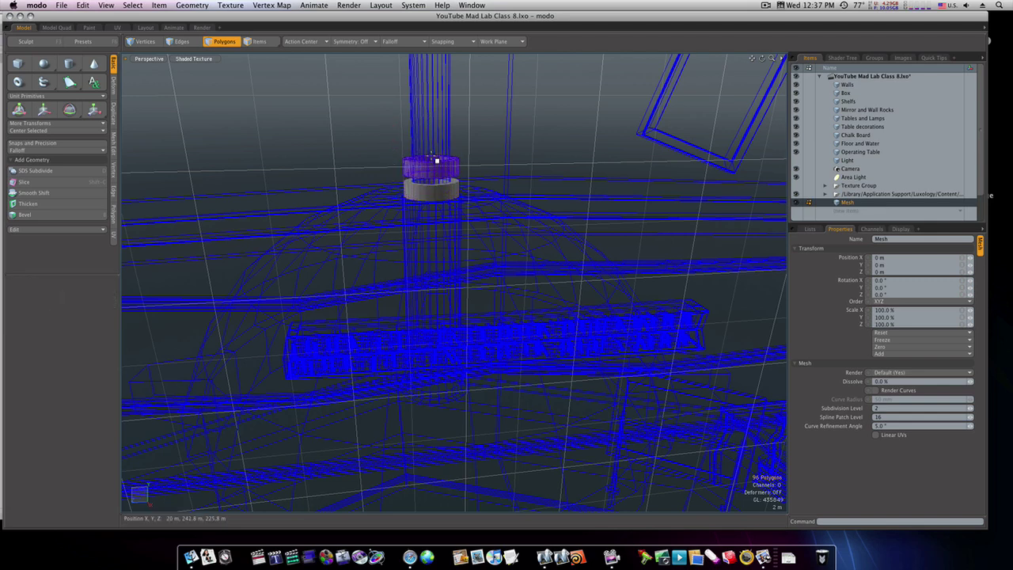
key("w")
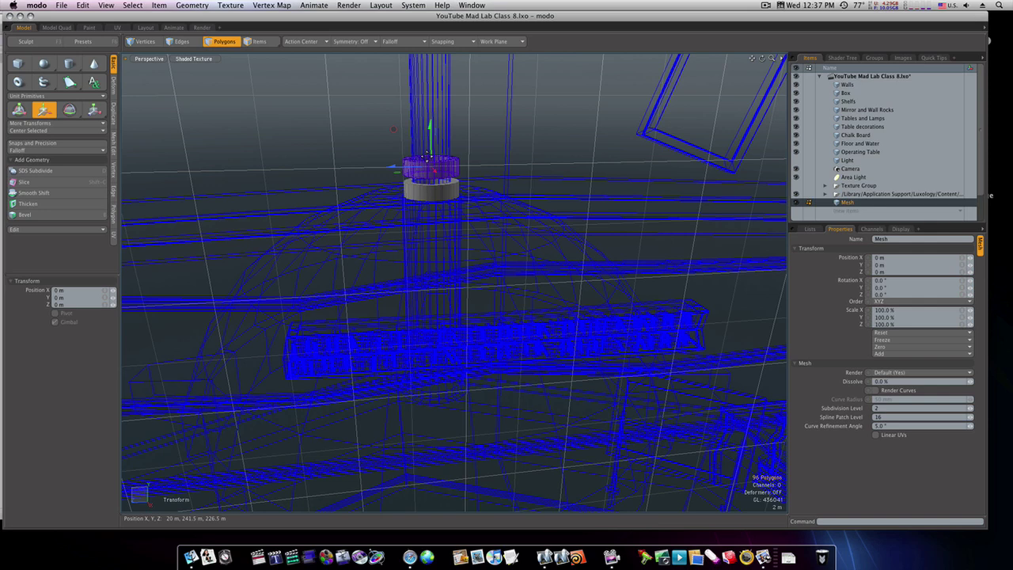
left_click_drag(431, 146, 431, 76)
key("space")
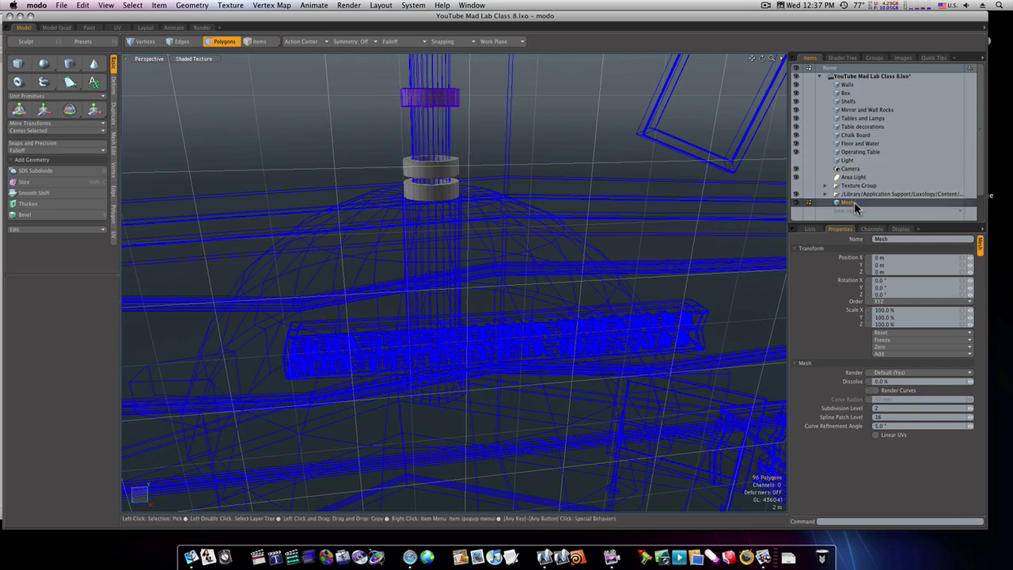
Move the collar mesh item directly below Light in the item list and select the mesh items from Walls to Mesh, leaving out Light.
left_click_drag(852, 203, 845, 170)
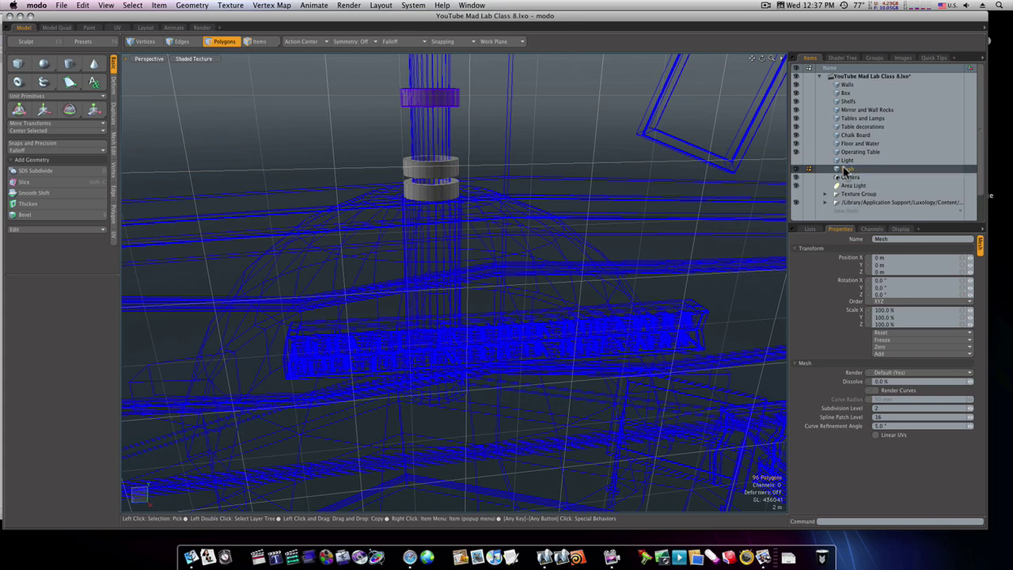
left_click(847, 84, "shift")
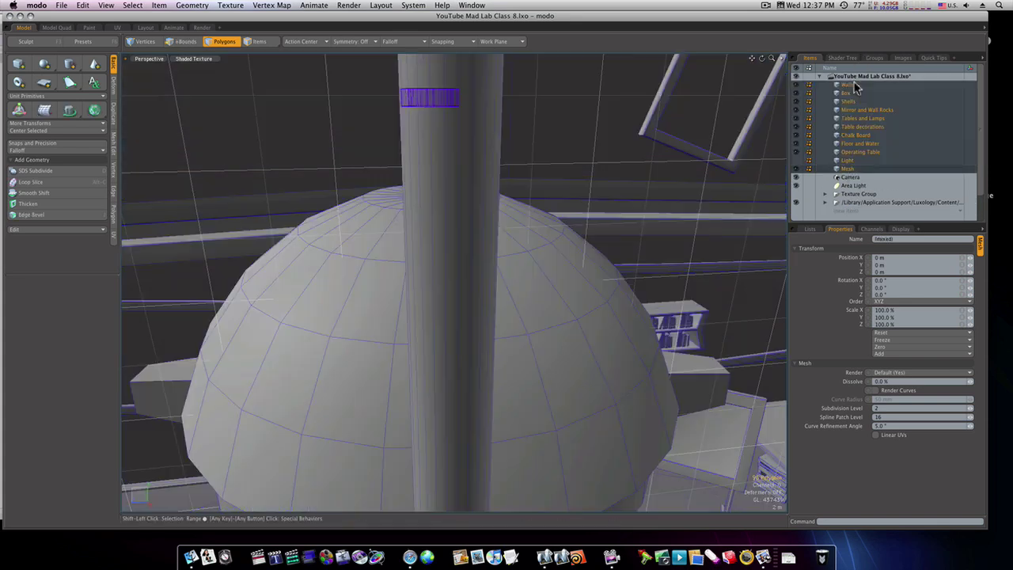
left_click_drag(540, 272, 561, 242, "ctrl+alt")
left_click(846, 160)
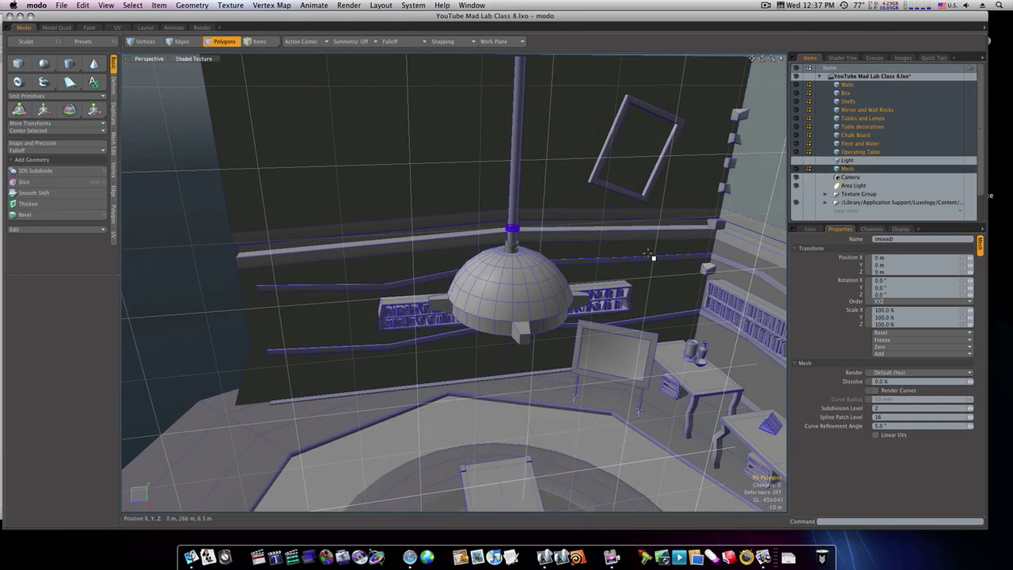
Inspect the light fixture's dome, arms and rod collars within the room from several sides.
left_click_drag(492, 231, 501, 208, "ctrl+alt")
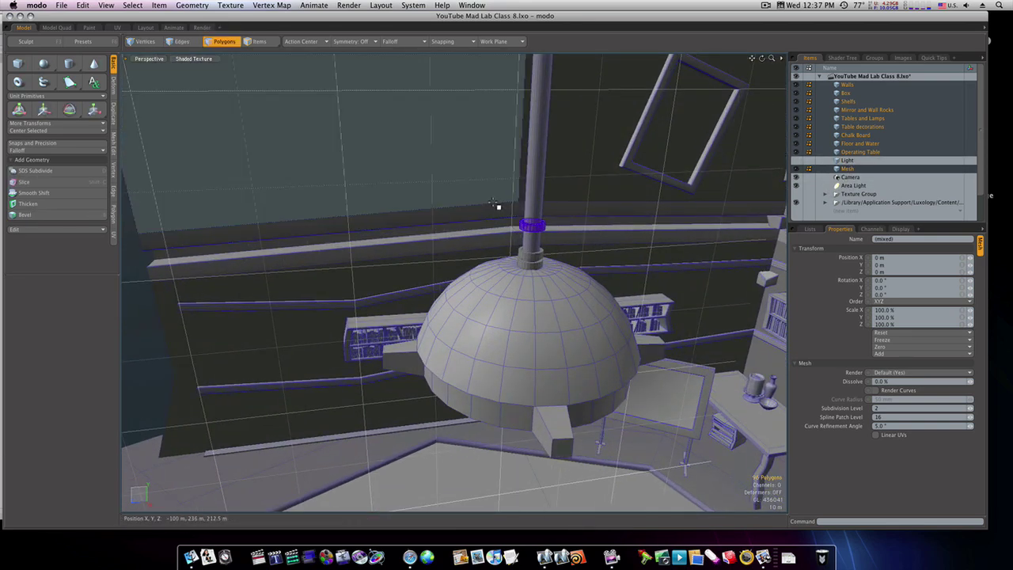
left_click_drag(568, 298, 650, 354, "alt")
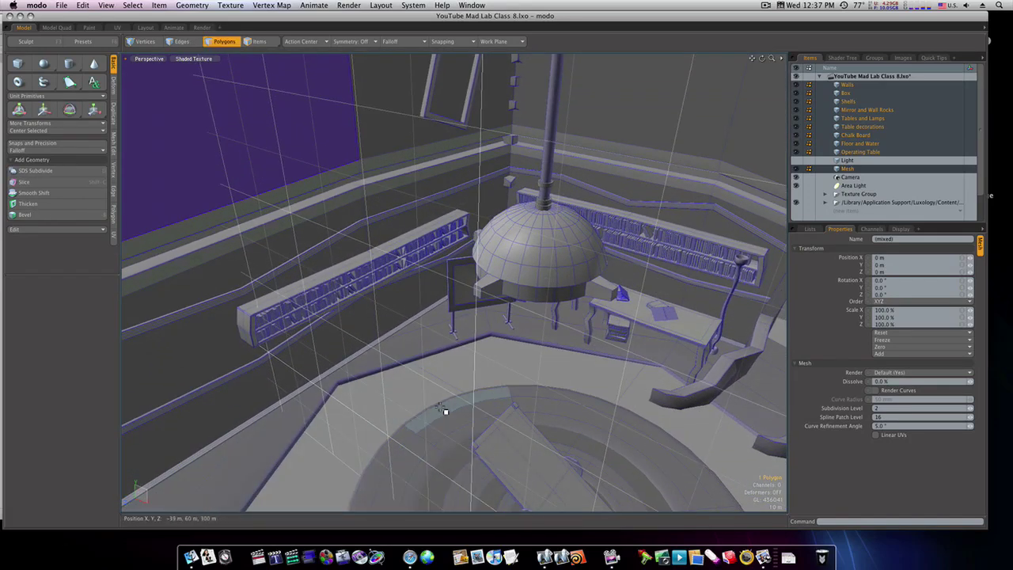
left_click_drag(444, 411, 593, 310, "alt")
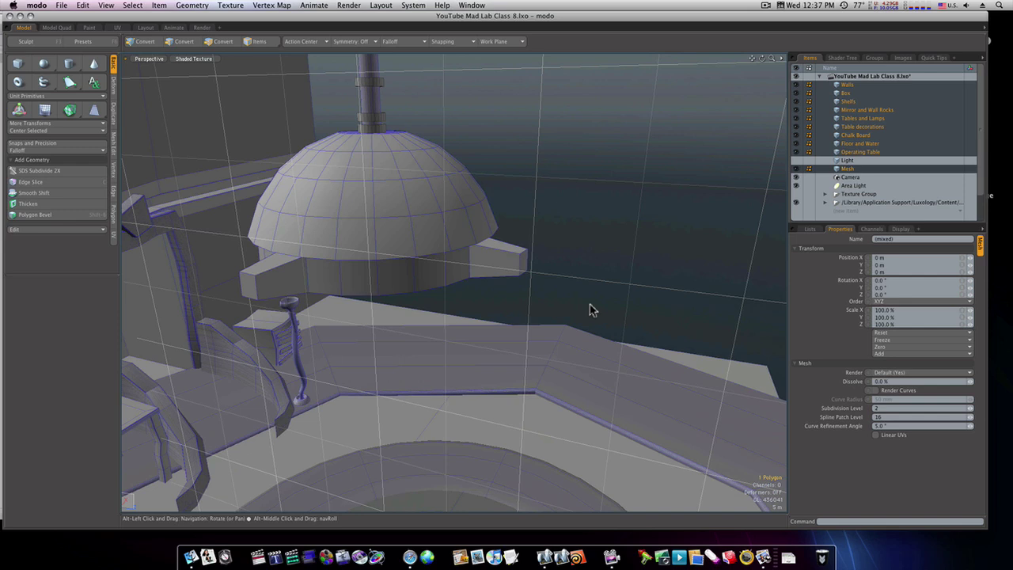
key("3")
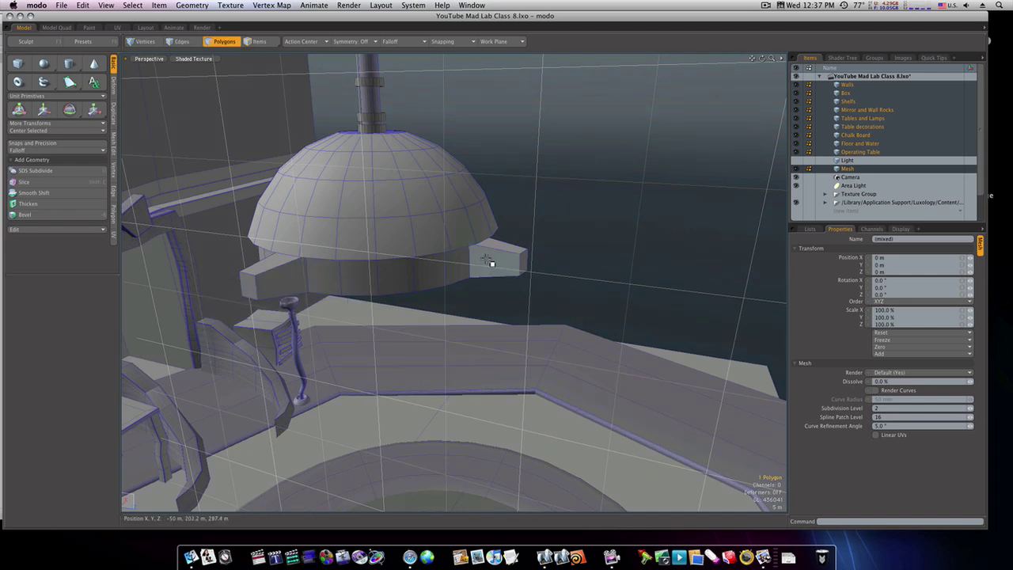
left_click_drag(512, 256, 378, 268, "alt")
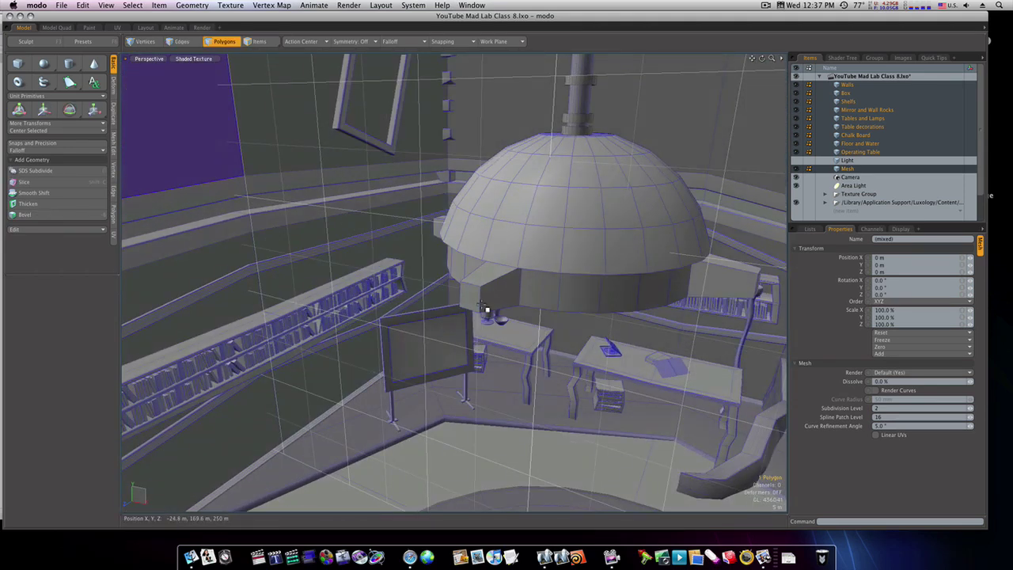
left_click_drag(705, 304, 625, 317, "alt")
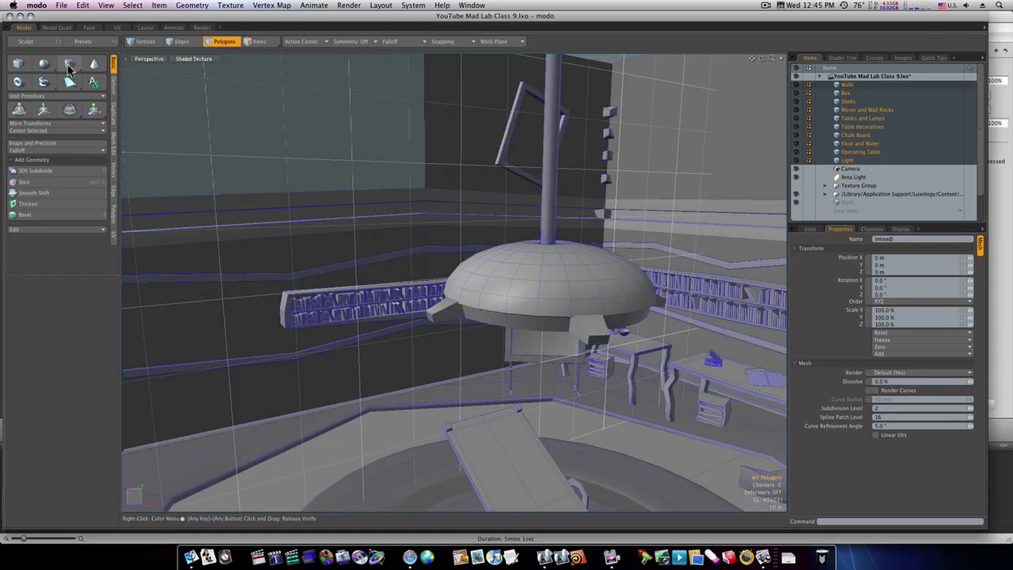
Create a flat 24-sided cylinder disc of 1.5 m radius along X, placed beside the arm at 46.2, 106.8, 297.4 m.
left_click(69, 65)
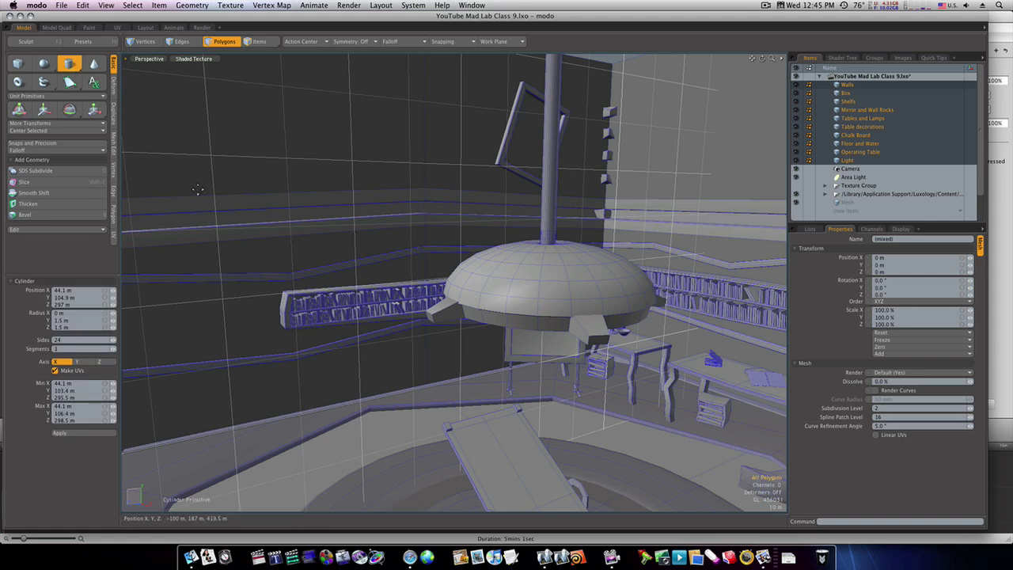
left_click_drag(444, 301, 507, 277, "ctrl+alt")
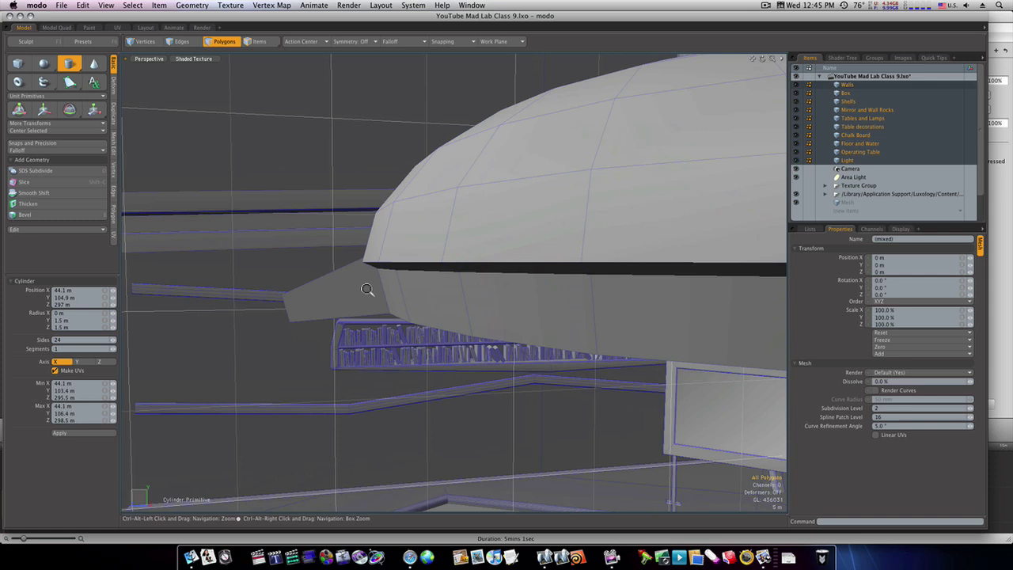
left_click_drag(353, 291, 317, 285, "ctrl+alt")
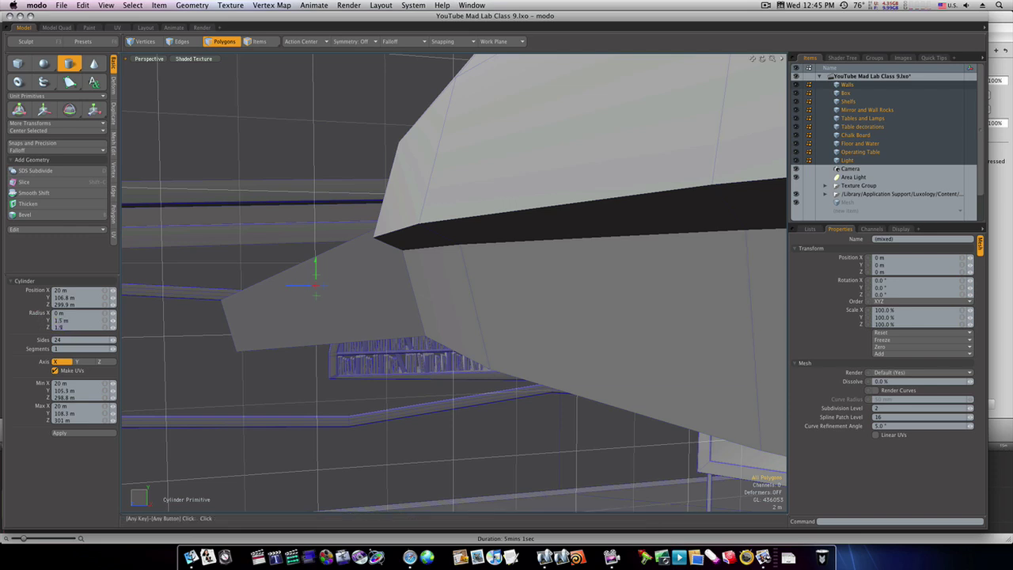
left_click_drag(272, 310, 403, 382, "alt")
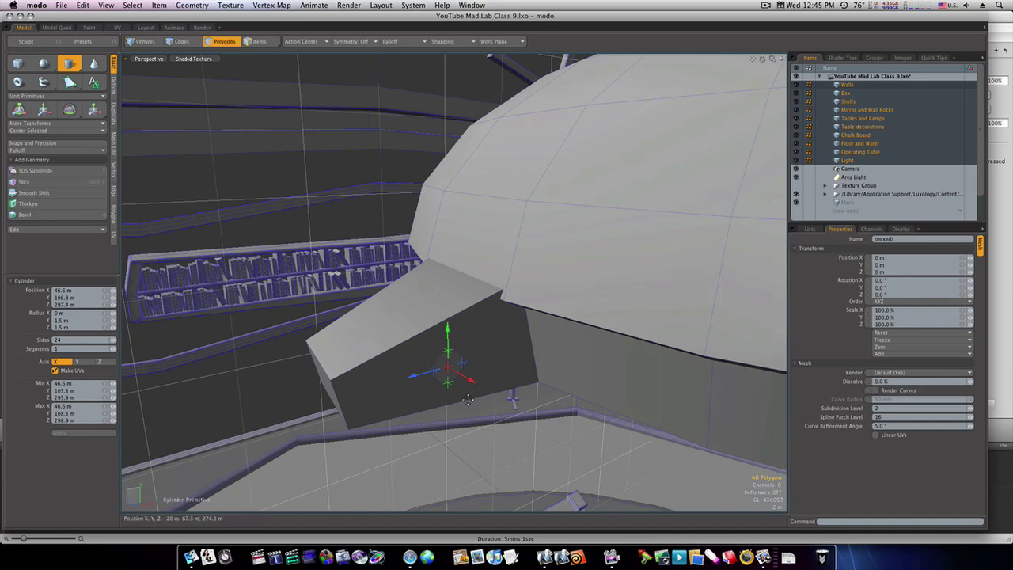
left_click_drag(468, 400, 662, 361, "alt")
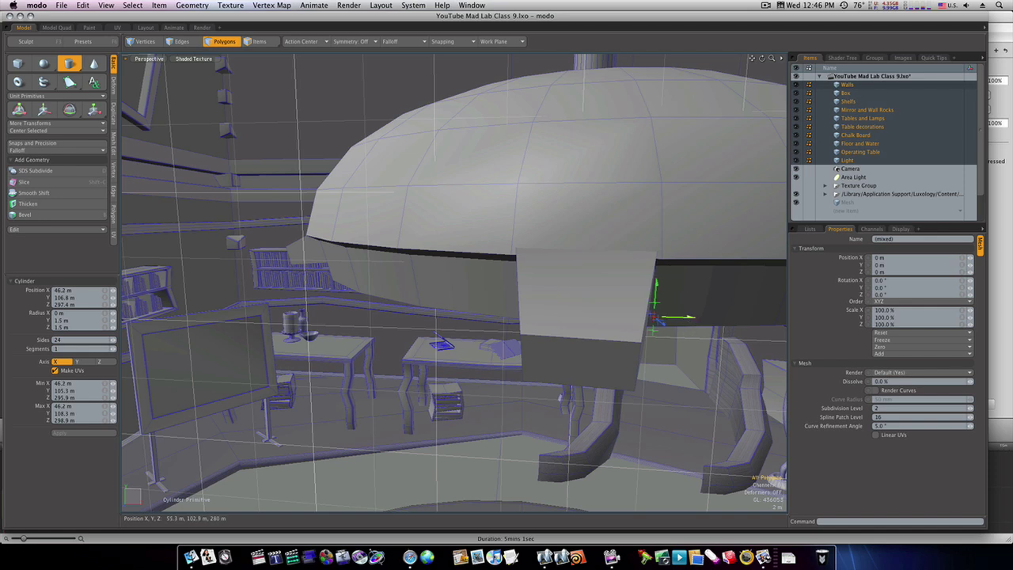
left_click_drag(669, 324, 597, 340, "alt")
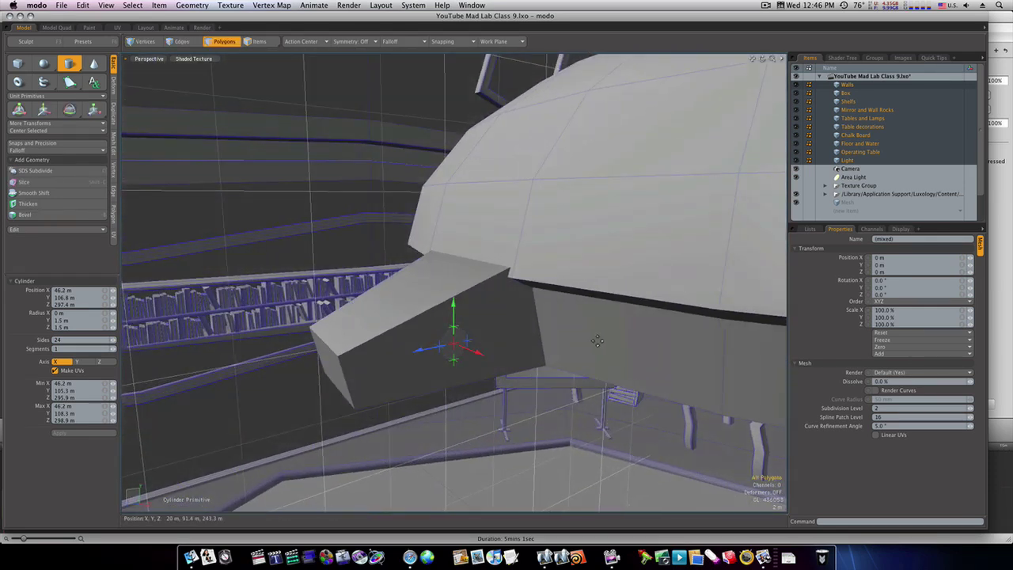
key("space")
Sketch Extrude the disc in Sweep mode into a curved tube around the dome, from its arm to the neighbouring arm in the top view.
left_click(483, 378)
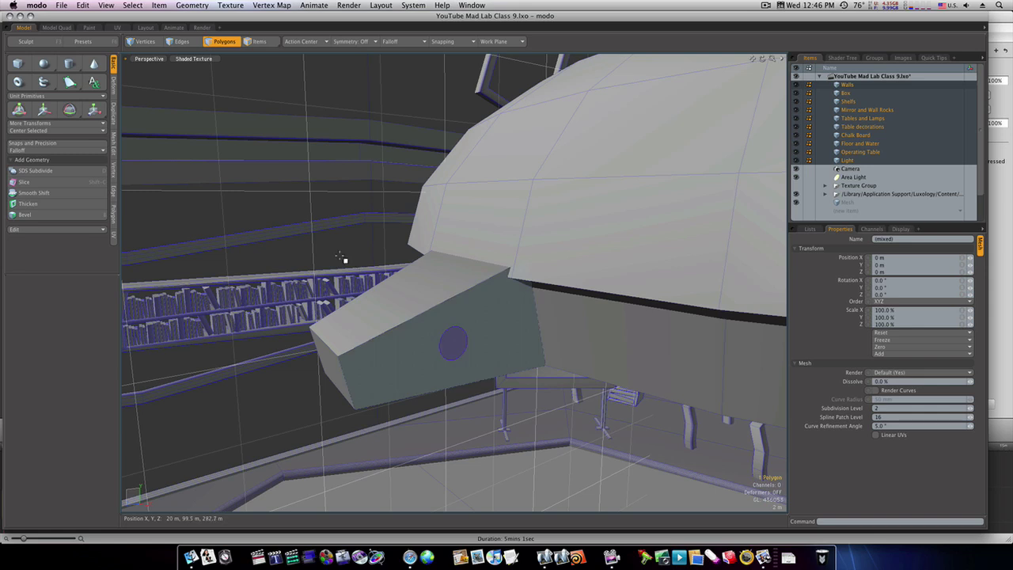
left_click(65, 27)
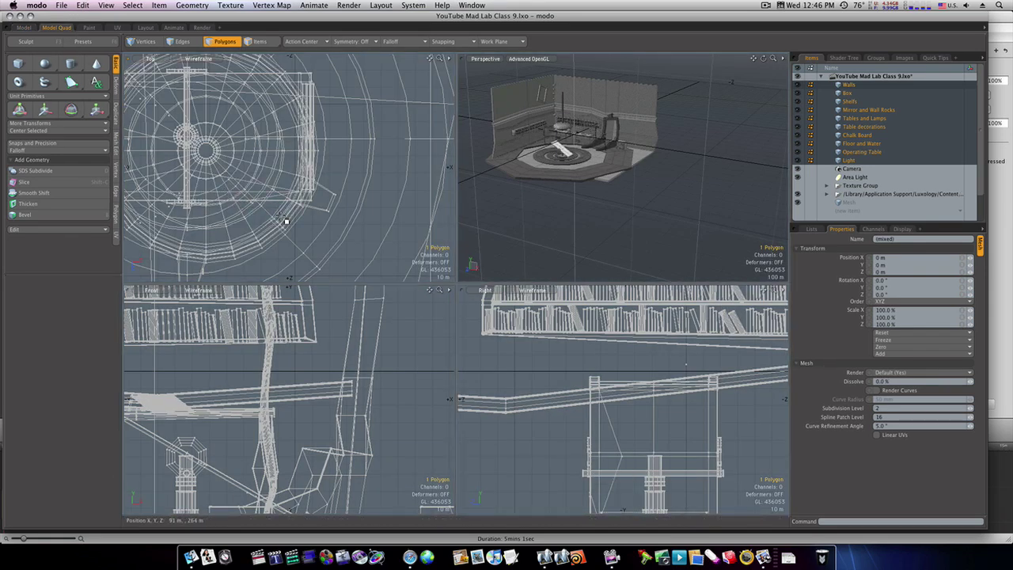
left_click(24, 28)
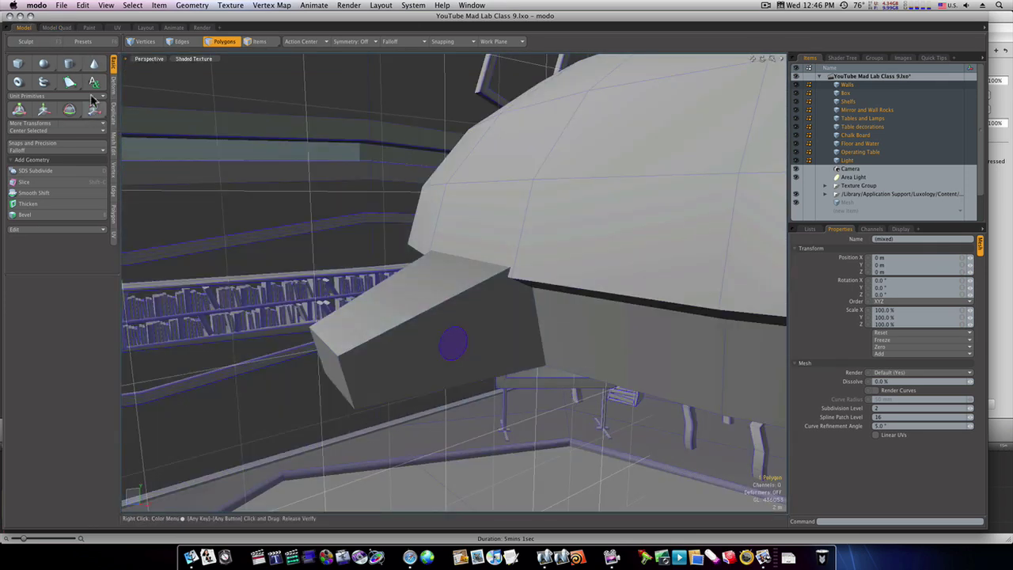
left_click(114, 117)
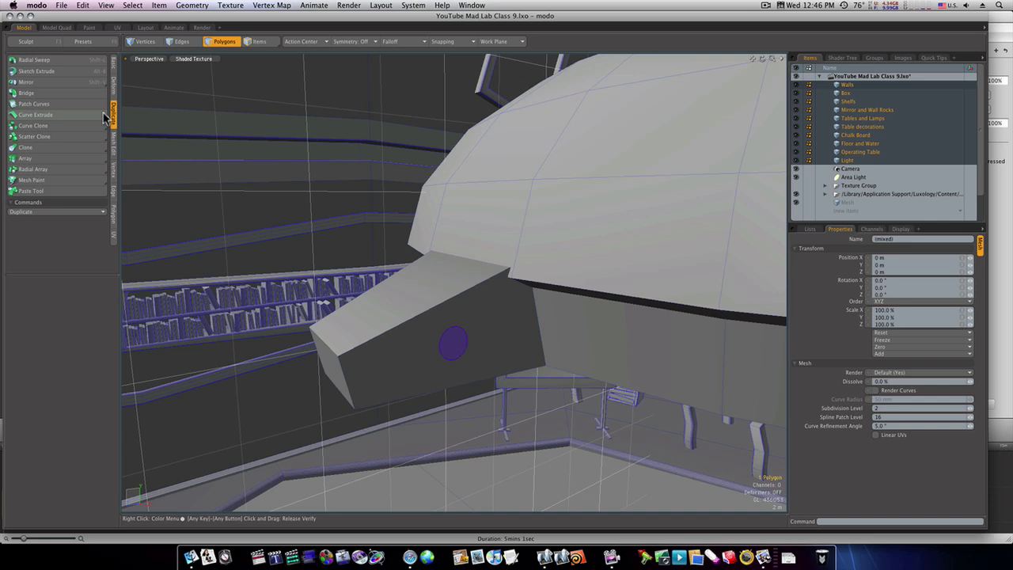
left_click(61, 76)
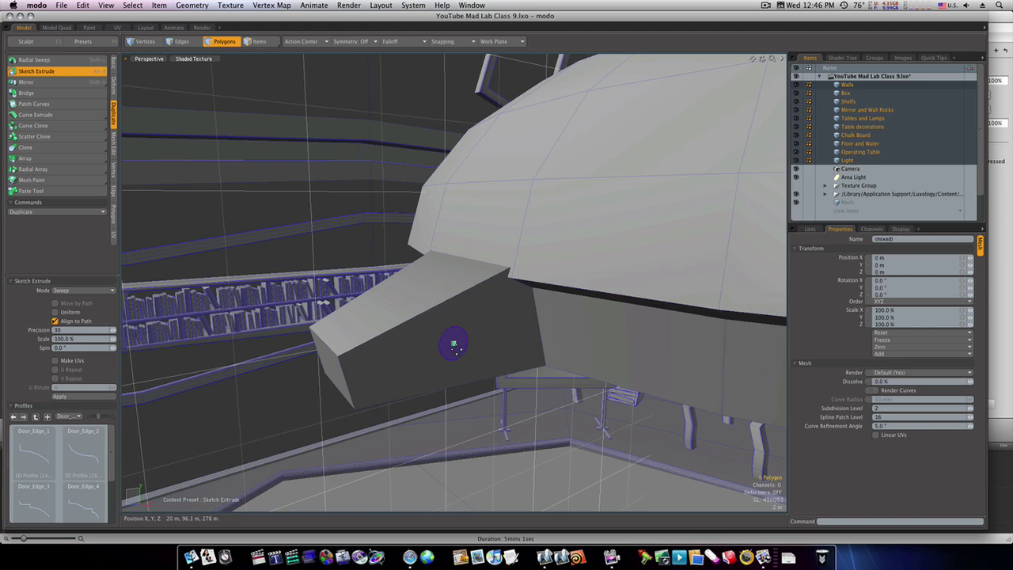
left_click(68, 30)
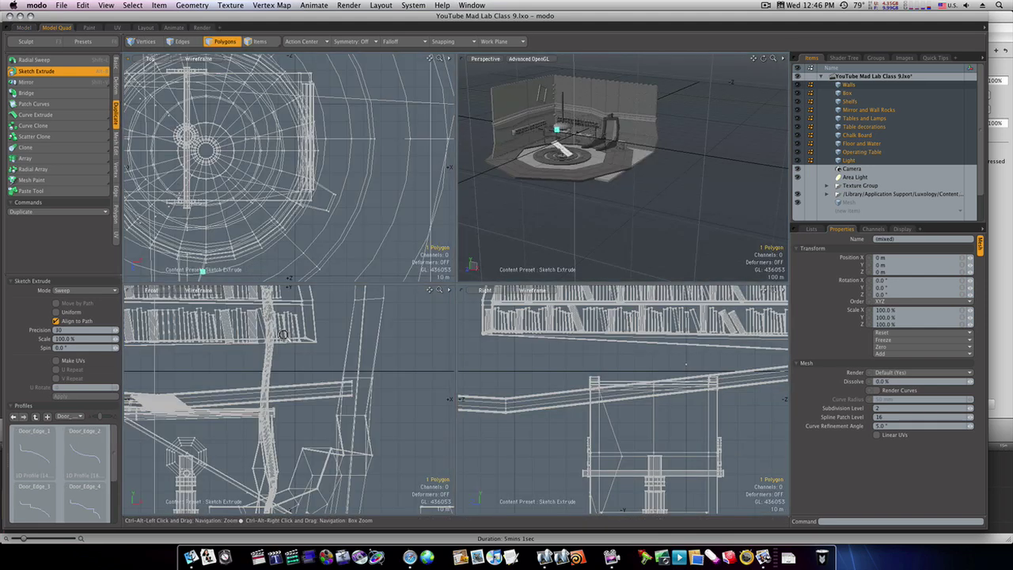
left_click_drag(284, 335, 239, 336, "ctrl+alt")
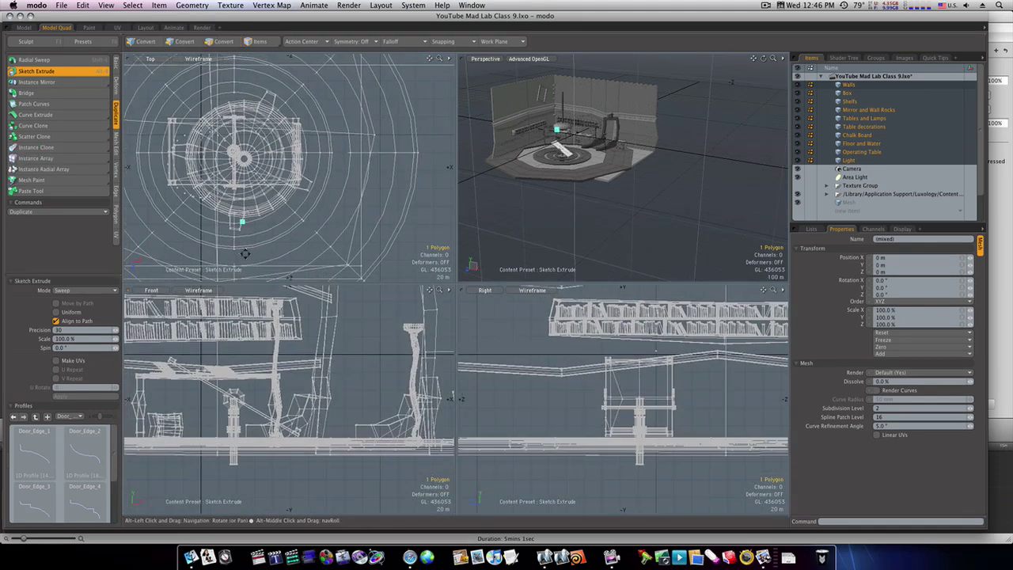
left_click_drag(245, 253, 258, 213, "ctrl+alt")
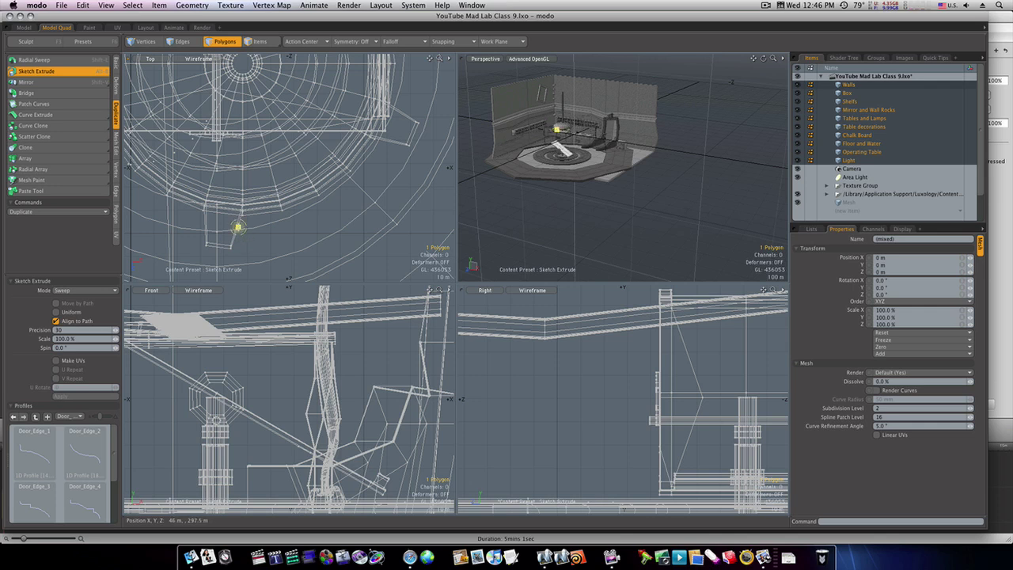
mouse_move(238, 227)
left_mouse_down()
mouse_move(356, 196)
mouse_move(403, 125)
left_mouse_up()
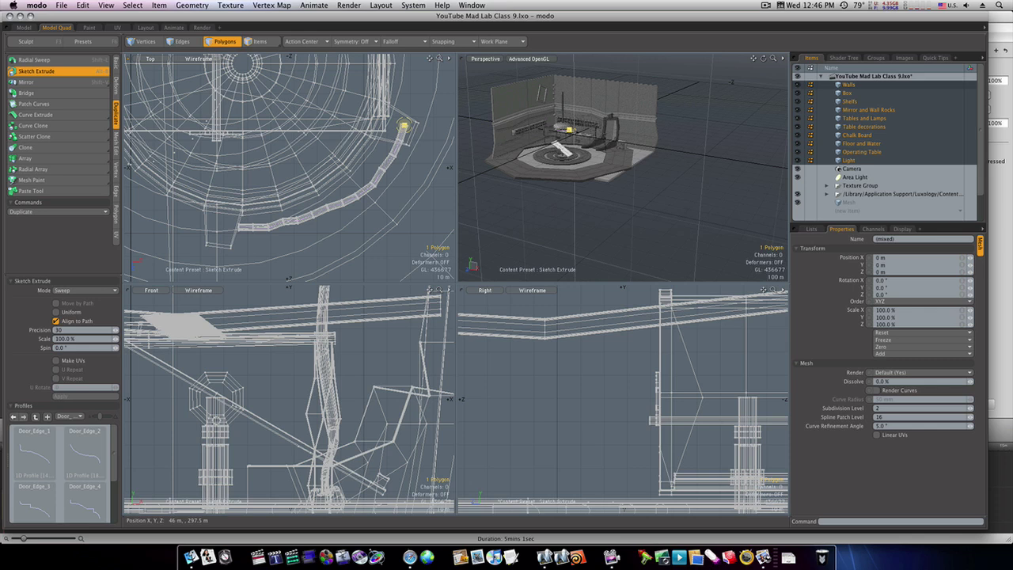
Continue the sketch-extruded tube past the remaining arms around the dome, back to the first arm, and finish the extrusion.
left_click_drag(404, 125, 344, 258, "alt+shift")
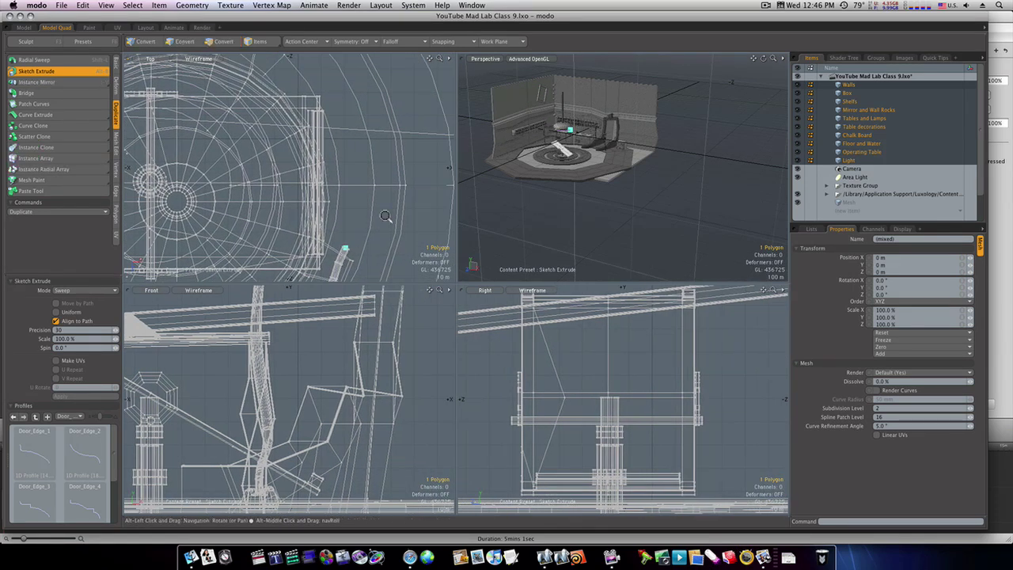
mouse_move(386, 217)
left_mouse_down("ctrl+alt")
mouse_move(355, 225)
mouse_move(354, 148)
left_mouse_up("ctrl+alt")
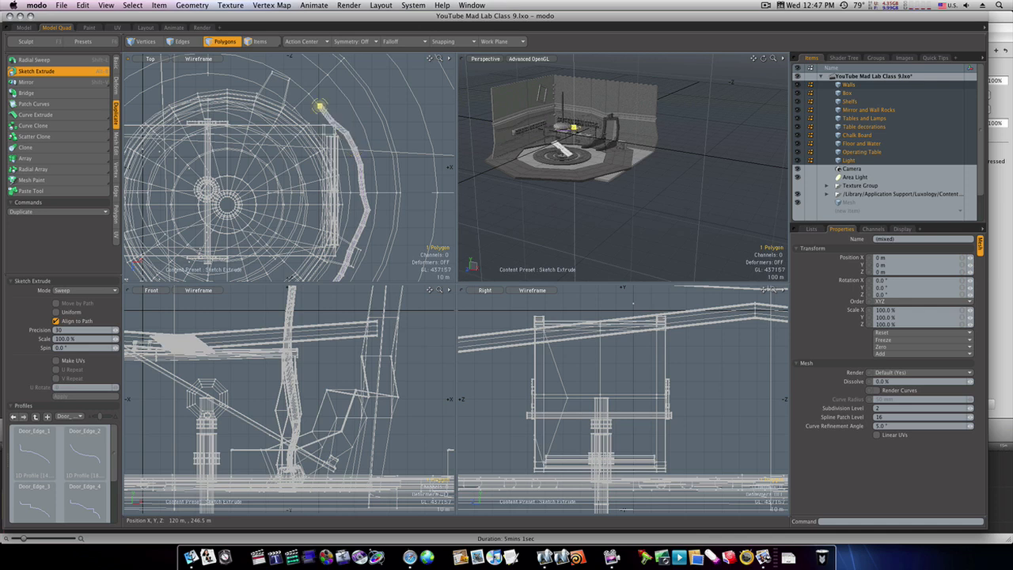
left_click_drag(319, 106, 305, 99)
left_click_drag(290, 95, 260, 77)
left_click_drag(318, 136, 408, 148, "alt")
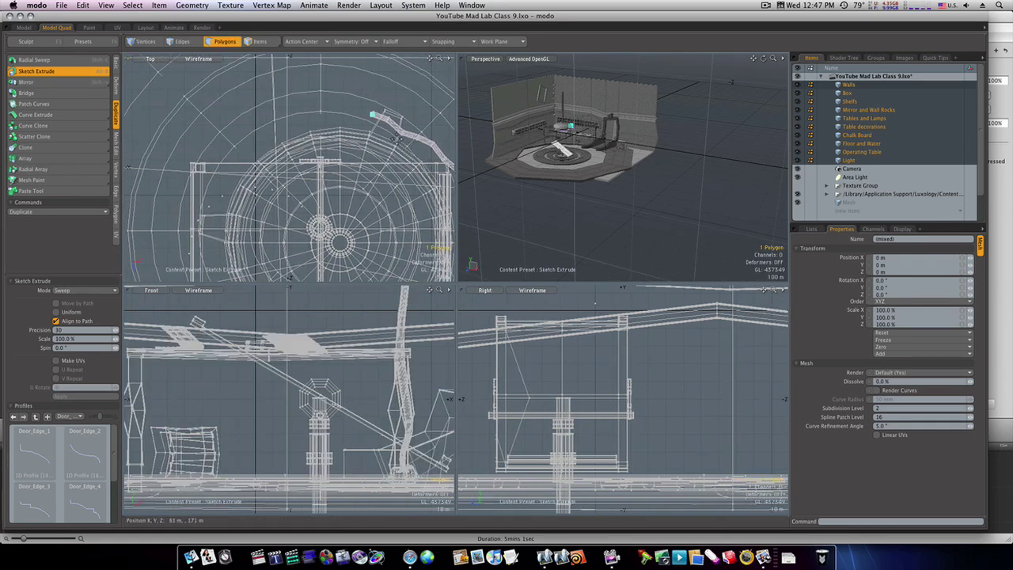
mouse_move(372, 115)
left_mouse_down()
mouse_move(251, 129)
mouse_move(216, 177)
mouse_move(213, 252)
mouse_move(237, 172)
mouse_move(234, 136)
mouse_move(213, 124)
mouse_move(192, 133)
mouse_move(194, 182)
mouse_move(211, 213)
mouse_move(302, 242)
left_mouse_up()
left_click(26, 28)
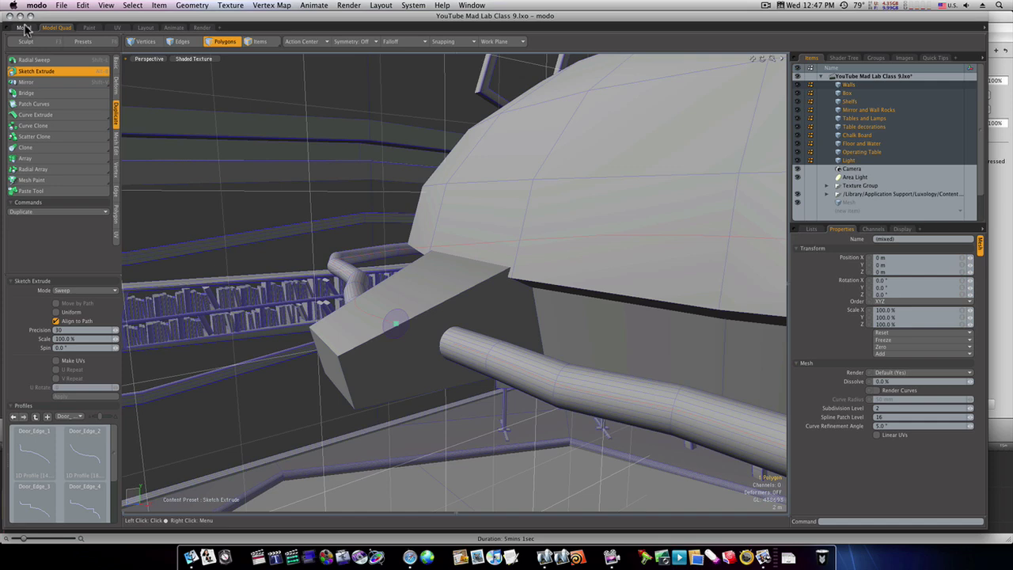
left_click_drag(515, 366, 401, 338, "ctrl+alt")
mouse_move(634, 409)
left_mouse_down("alt")
mouse_move(527, 357)
mouse_move(604, 405)
mouse_move(635, 407)
left_mouse_up("alt")
key("space")
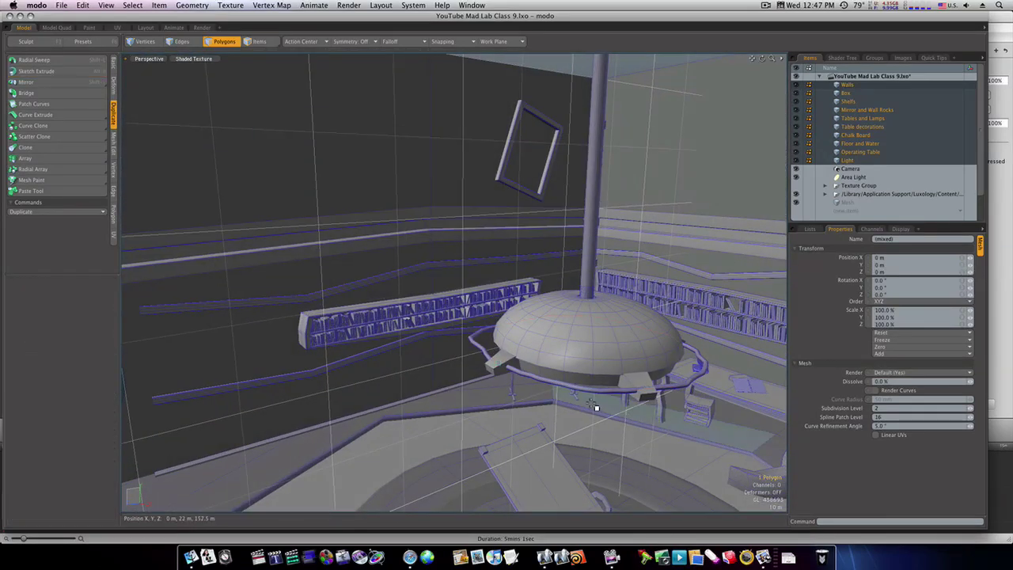
Switch the component selection mode from polygons to vertices.
key("space")
key("space")
key("space")
key("space")
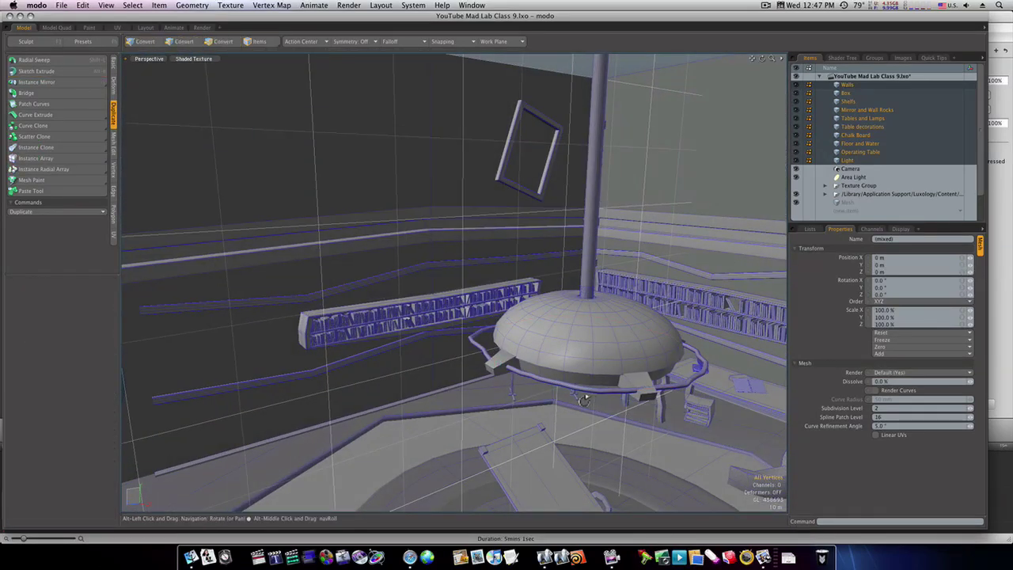
Bend the handle ring by offsetting two vertex cross-sections of its tube between the arms, the first about 2.9 m in X and -3.5 m in Z.
left_click_drag(583, 400, 473, 326, "alt")
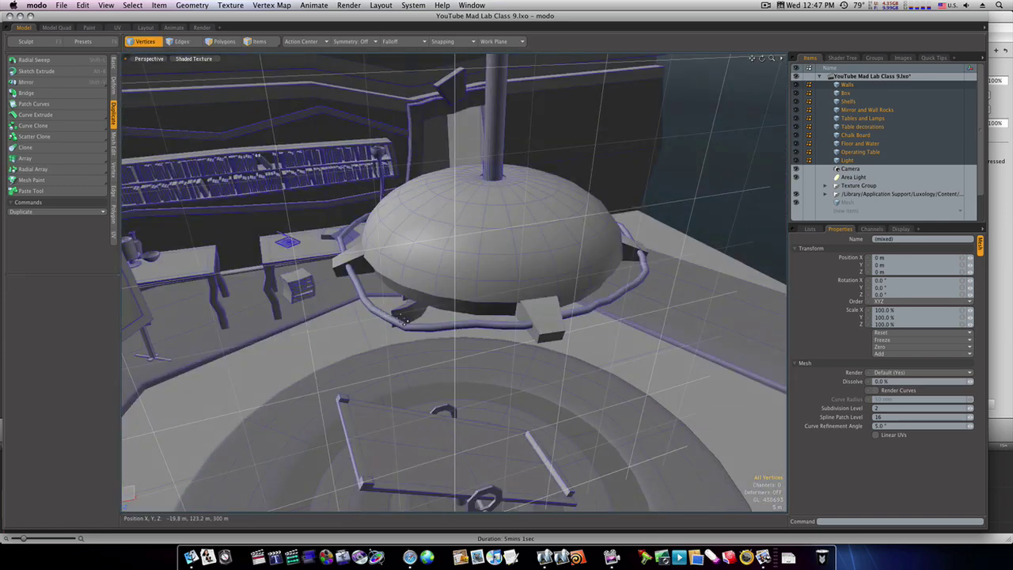
key("w")
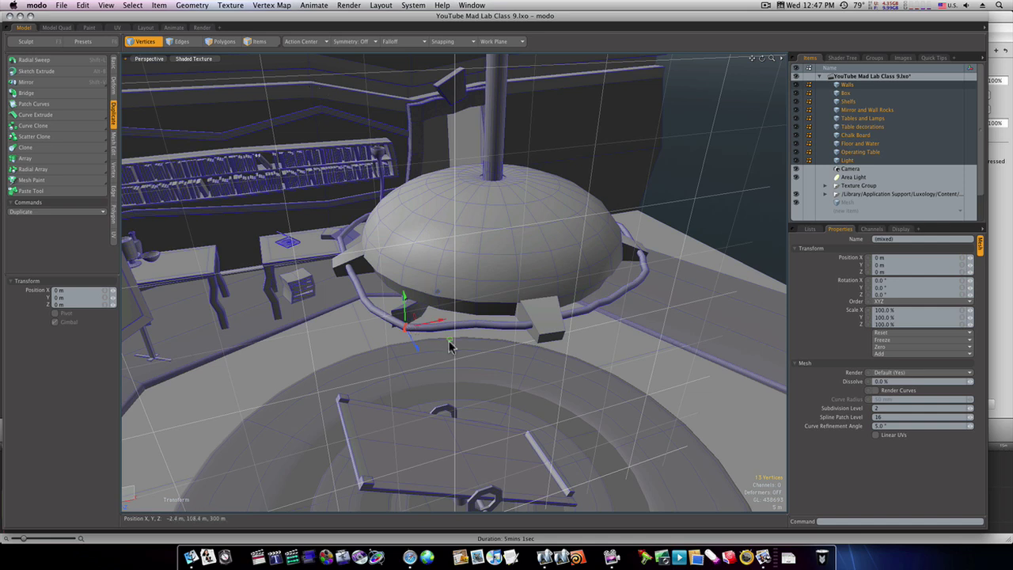
left_click_drag(448, 345, 453, 333)
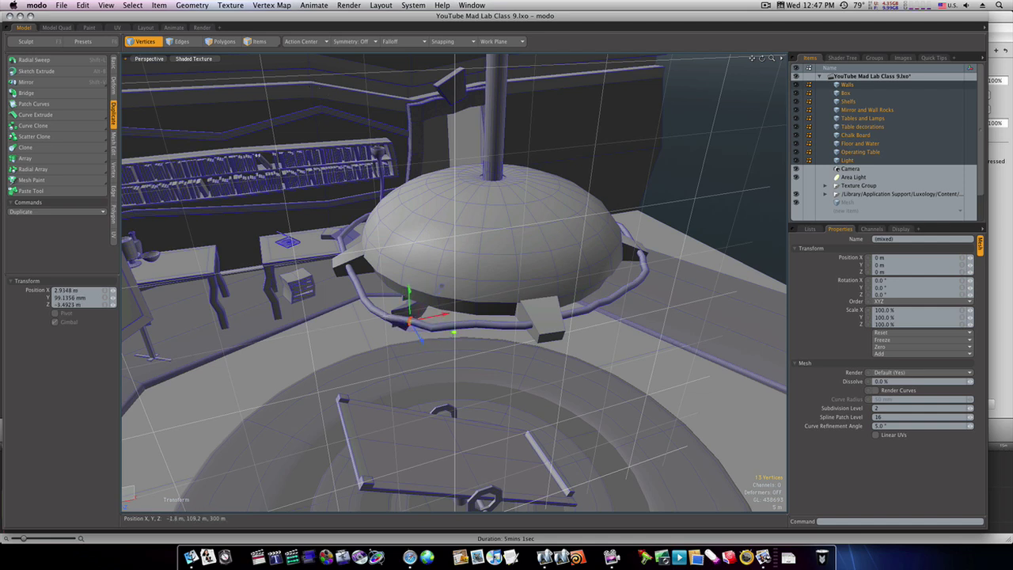
left_click_drag(454, 338, 368, 328, "alt")
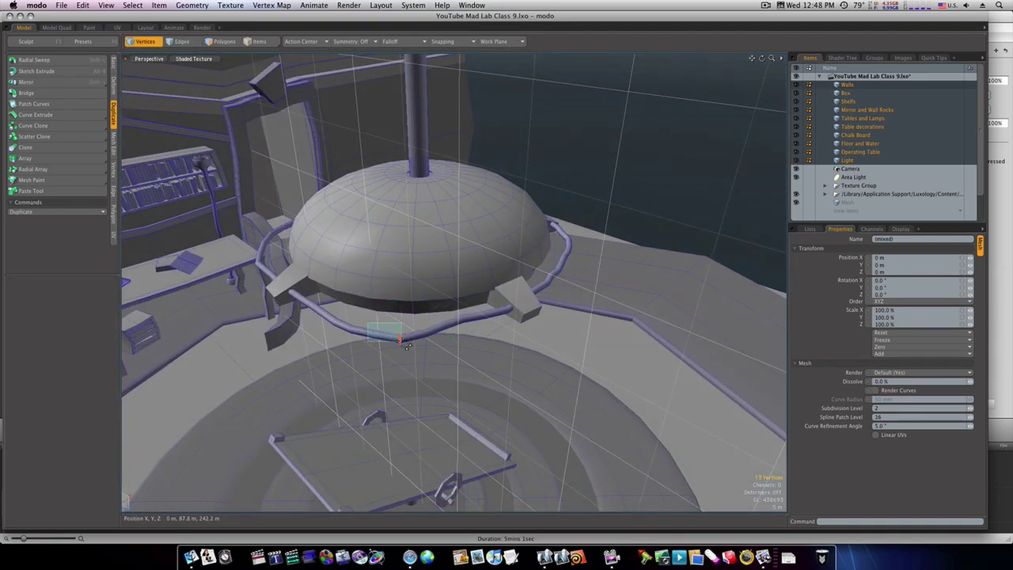
left_click_drag(414, 351, 413, 352)
key("w")
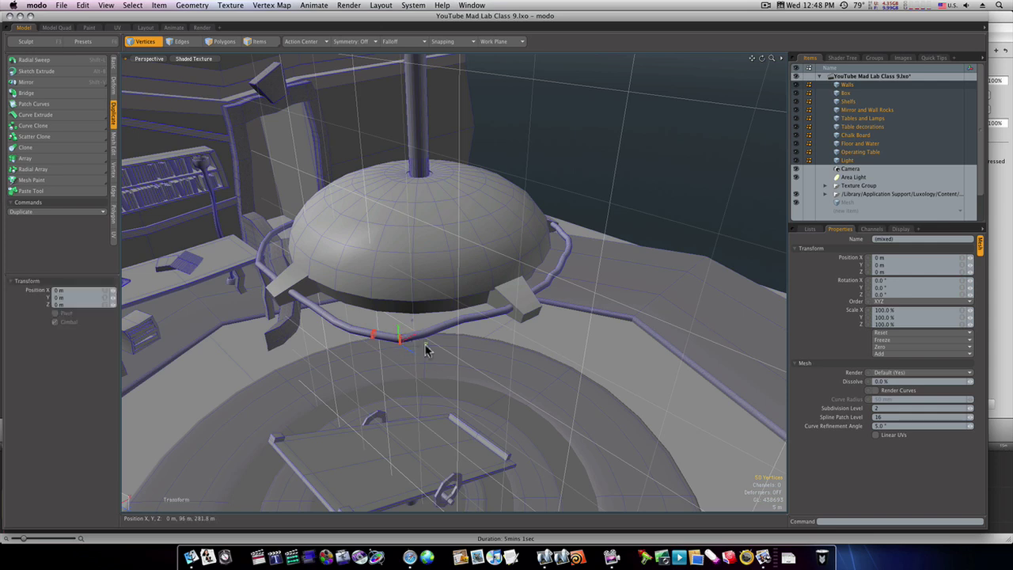
left_click_drag(425, 349, 384, 323)
Select all polygons of the handle ring tube, convert them to subdivision surfaces and clear the selection.
key("space")
key("space")
double_click(457, 339)
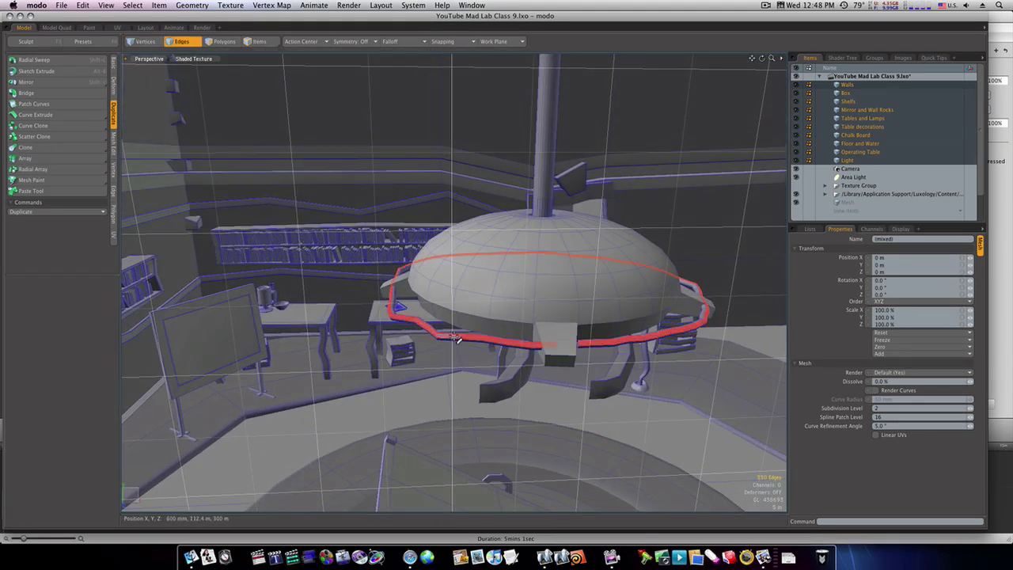
key("space")
key("space")
key("space")
key("space")
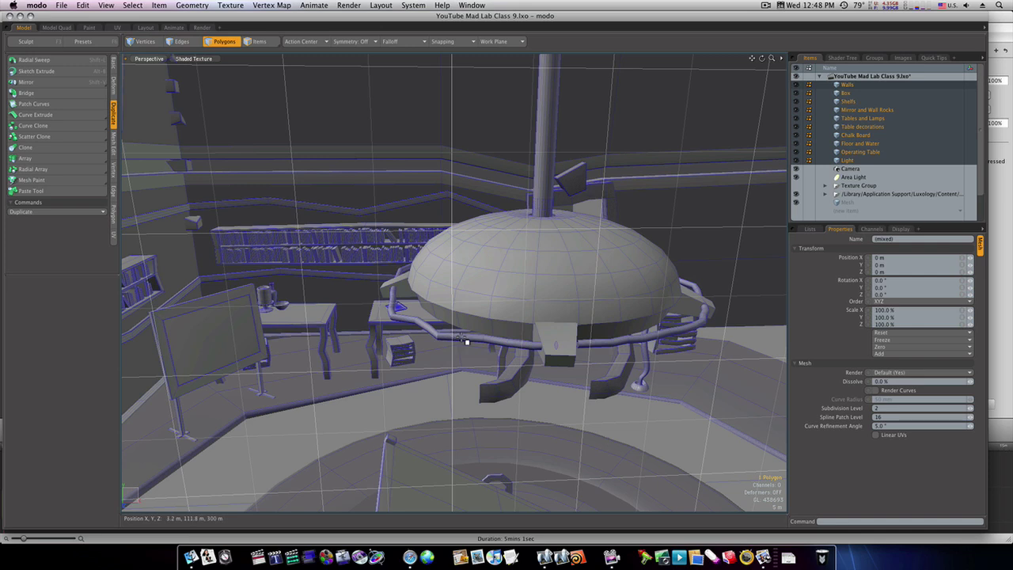
double_click(467, 342)
key("Tab")
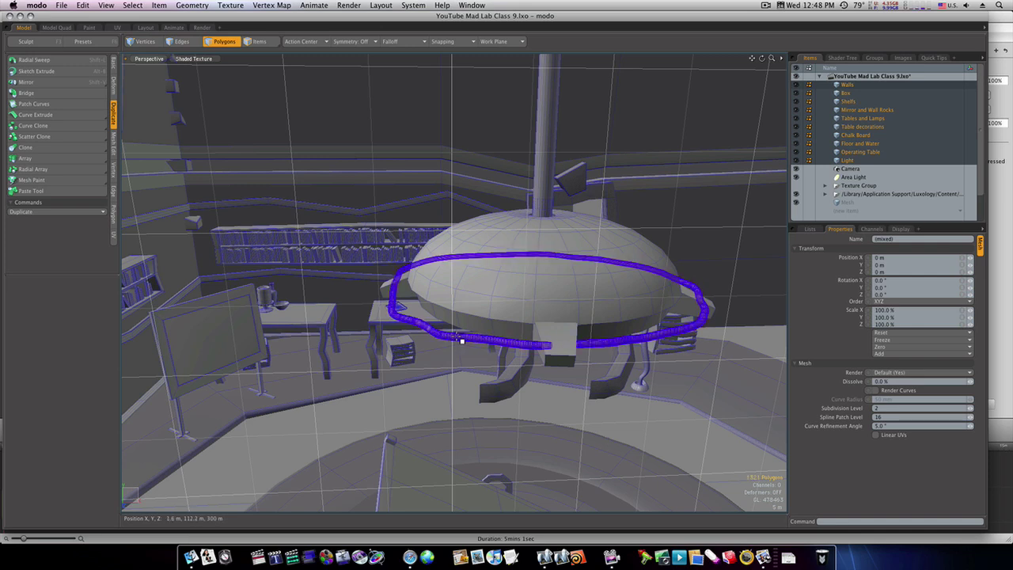
left_click(315, 178)
Select a vertex cross-section of the handle ring beside the arm and move it about -2.2 m in Z.
left_click_drag(443, 317, 523, 342, "alt")
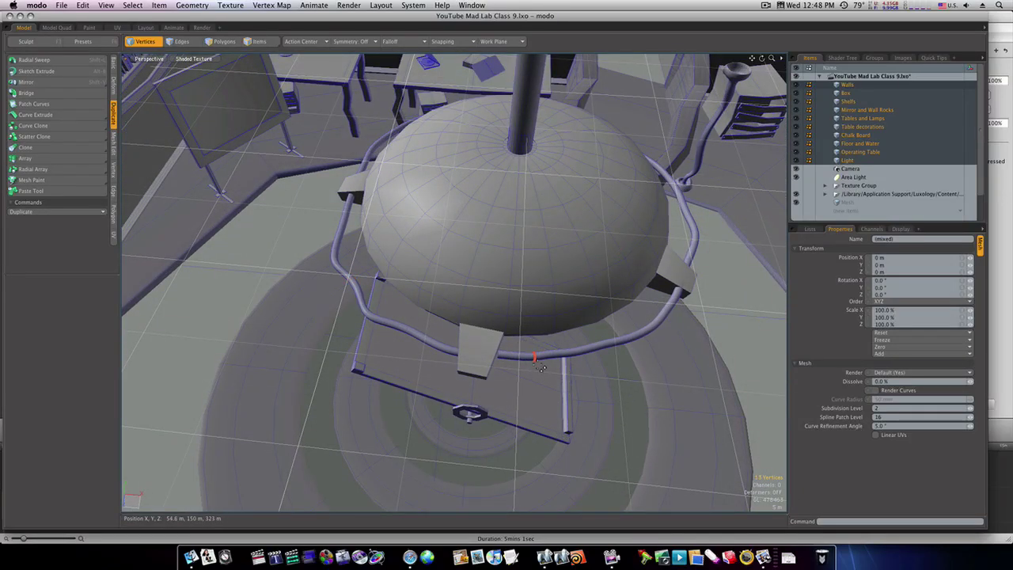
key("w")
left_click_drag(536, 378, 535, 391)
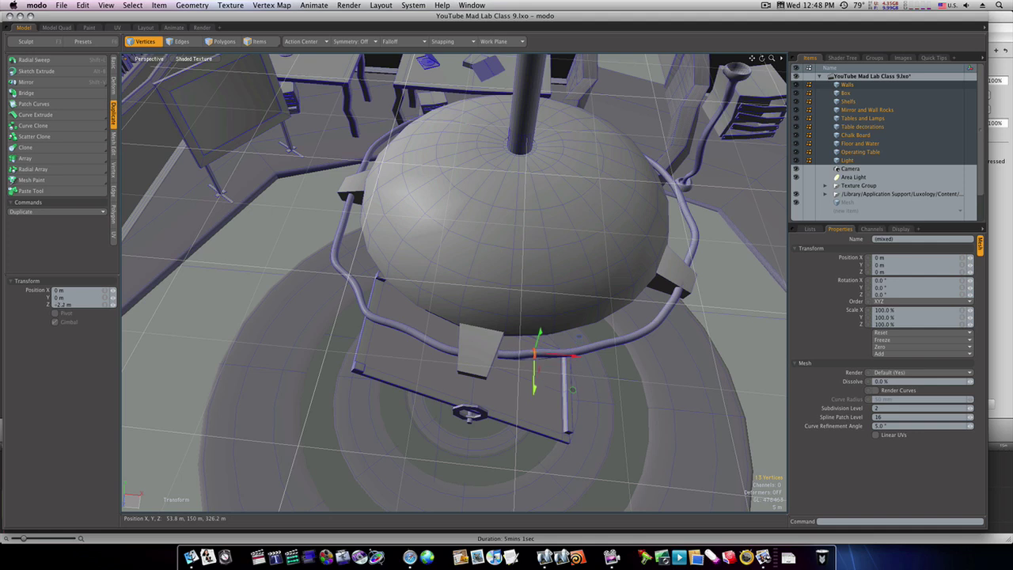
key("space")
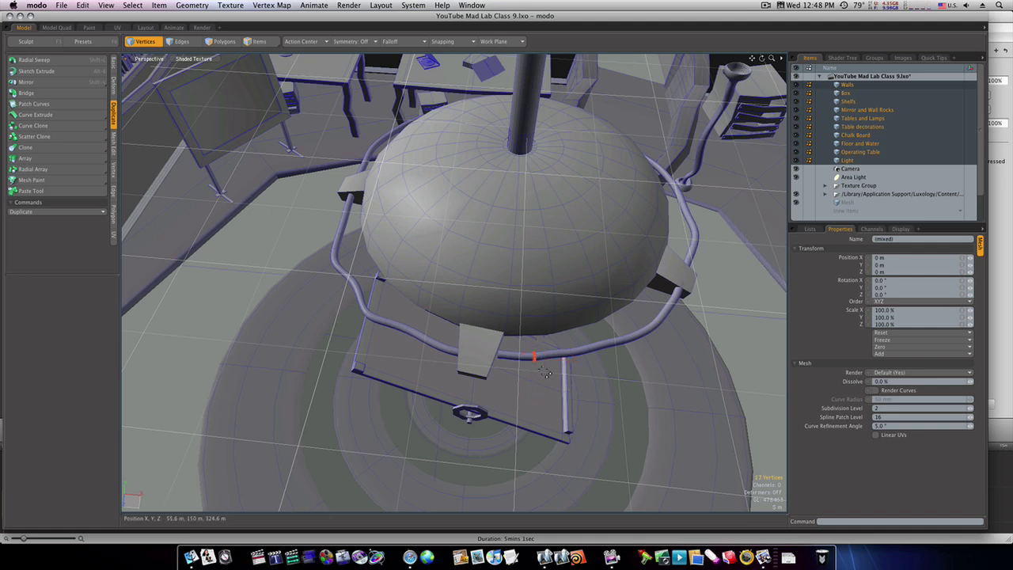
Select the tube vertices around the bend beside the arm and move them about -2.8 m in Y and -5.2 m in Z.
middle_click_drag(545, 372, 530, 406)
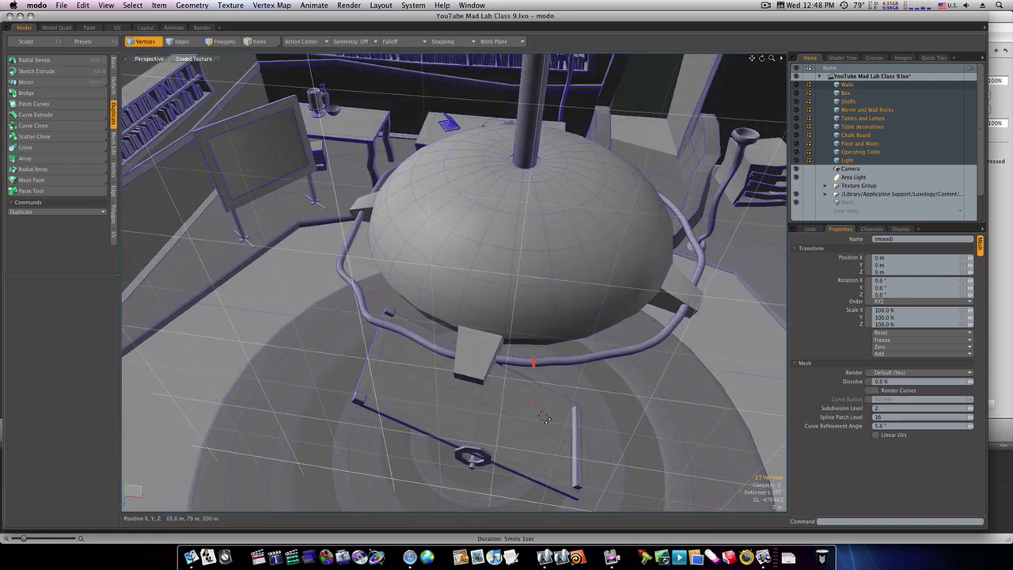
right_click_drag(528, 396, 546, 411, "ctrl+alt")
key("w")
left_click_drag(534, 396, 472, 315)
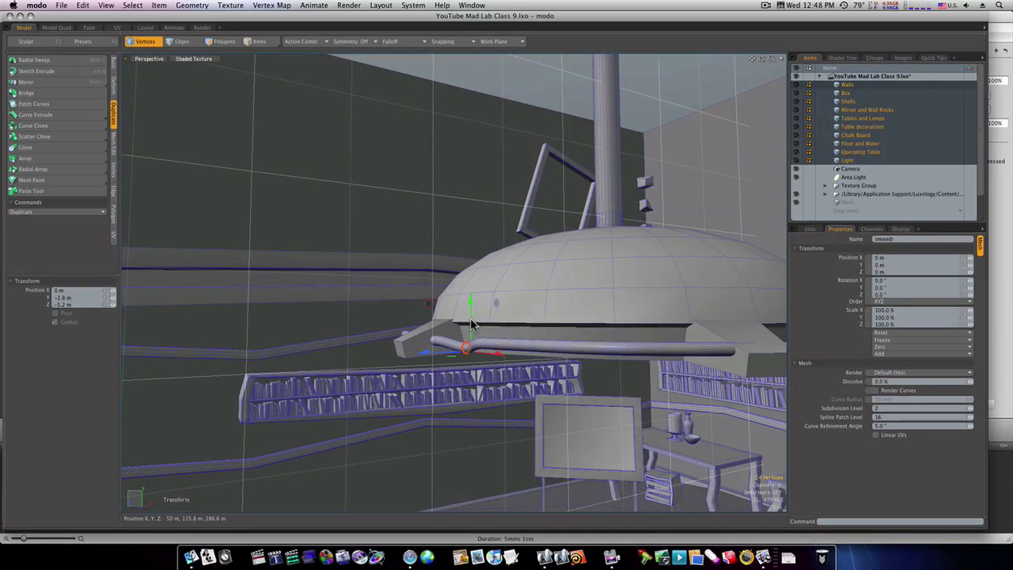
key("q")
Select a single vertex cross-section of the handle ring near the arm and lower it about 1.8 m.
left_click_drag(492, 349, 549, 401, "alt")
key("2")
key("1")
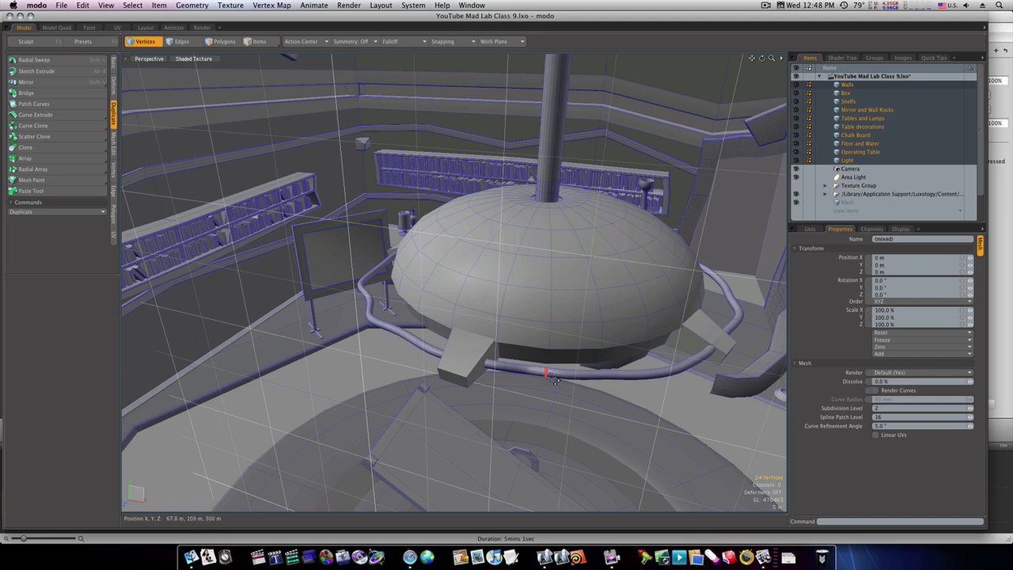
key("y")
left_click_drag(582, 408, 581, 412)
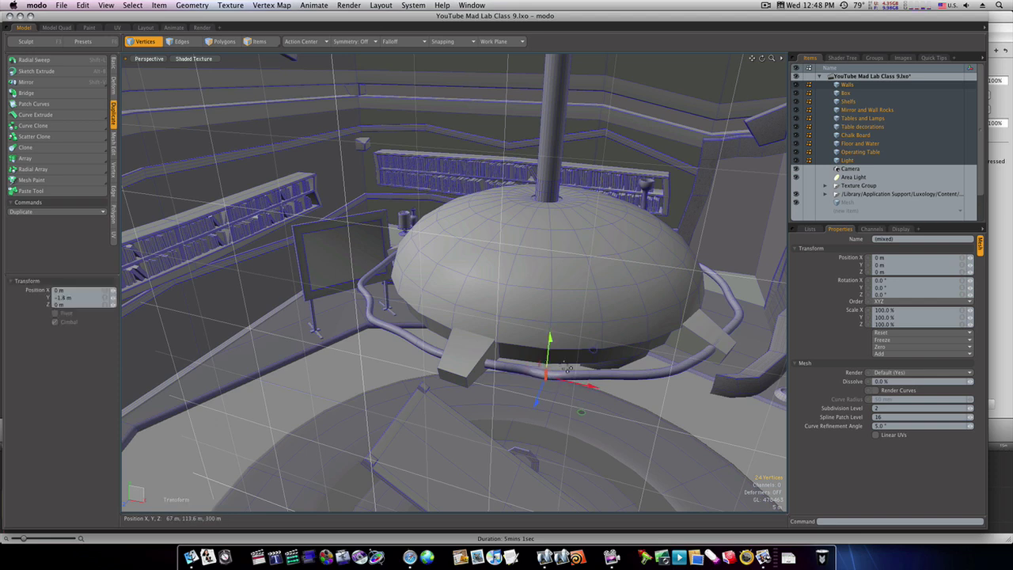
key("space")
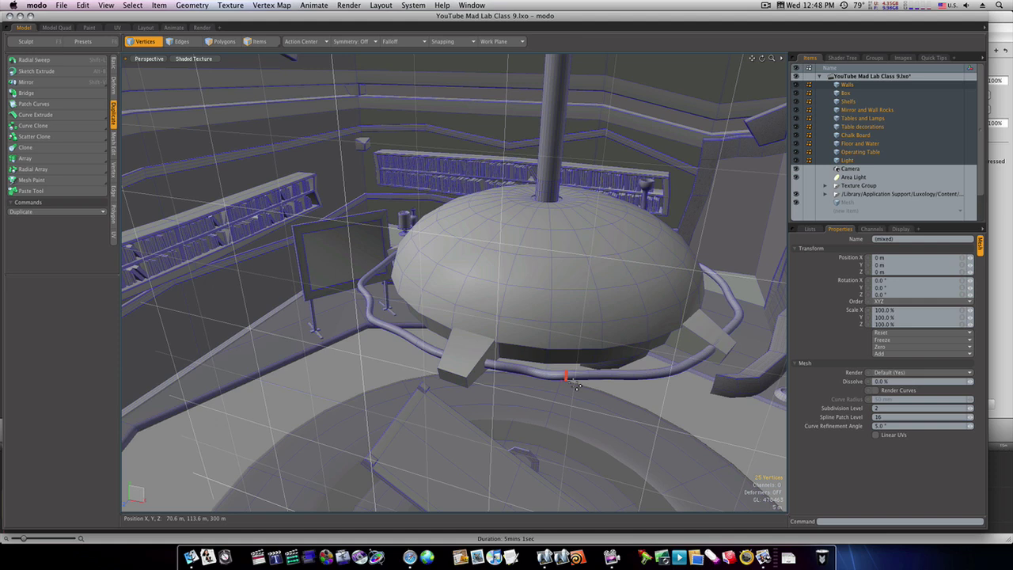
Lower the adjacent cross-section of the handle ring about 3.4 m with a 400 mm shift in X, and refine the bend's vertices.
left_click_drag(579, 392, 577, 387, "alt")
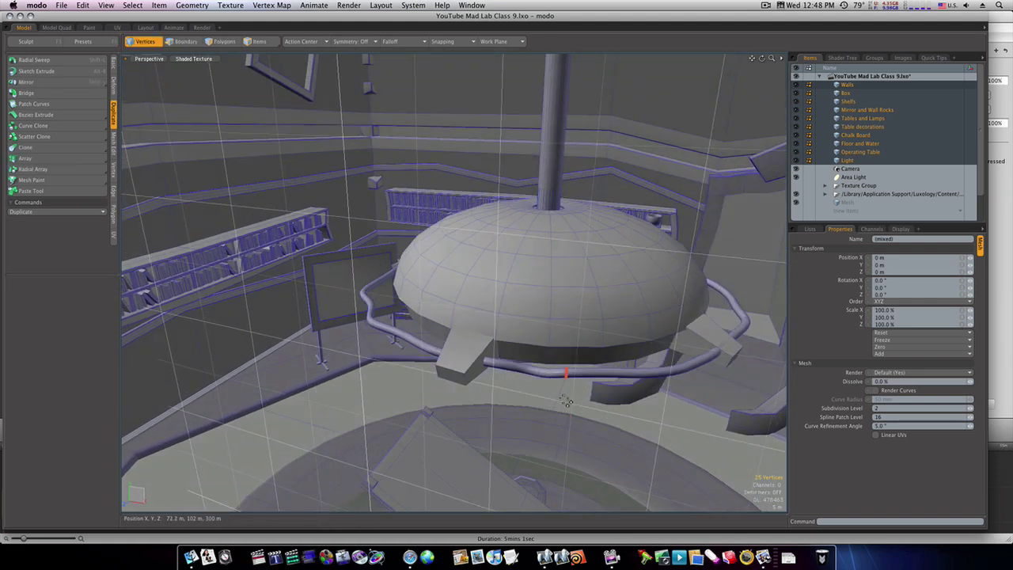
key("w")
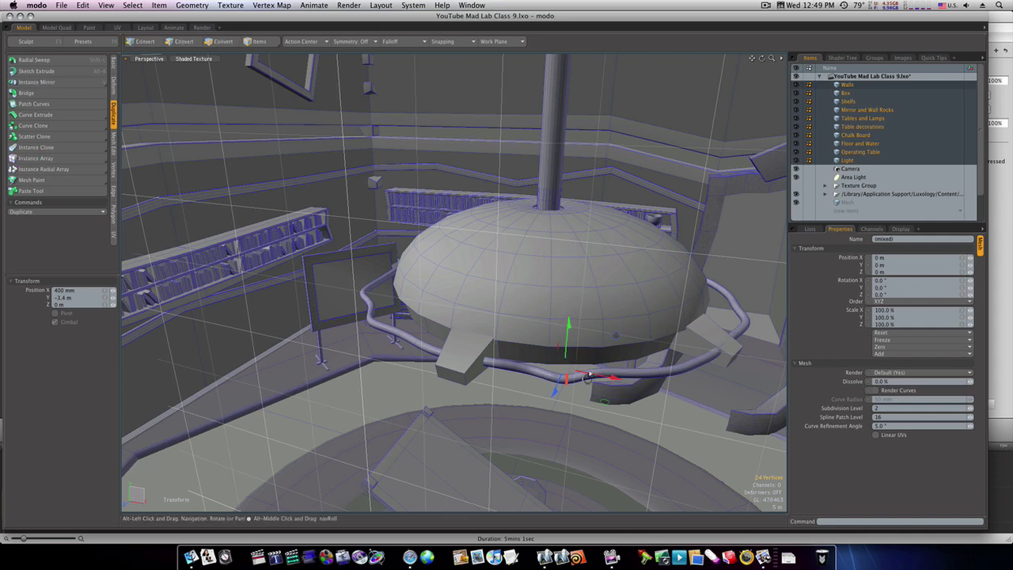
left_click_drag(564, 358, 569, 357, "alt")
key("space")
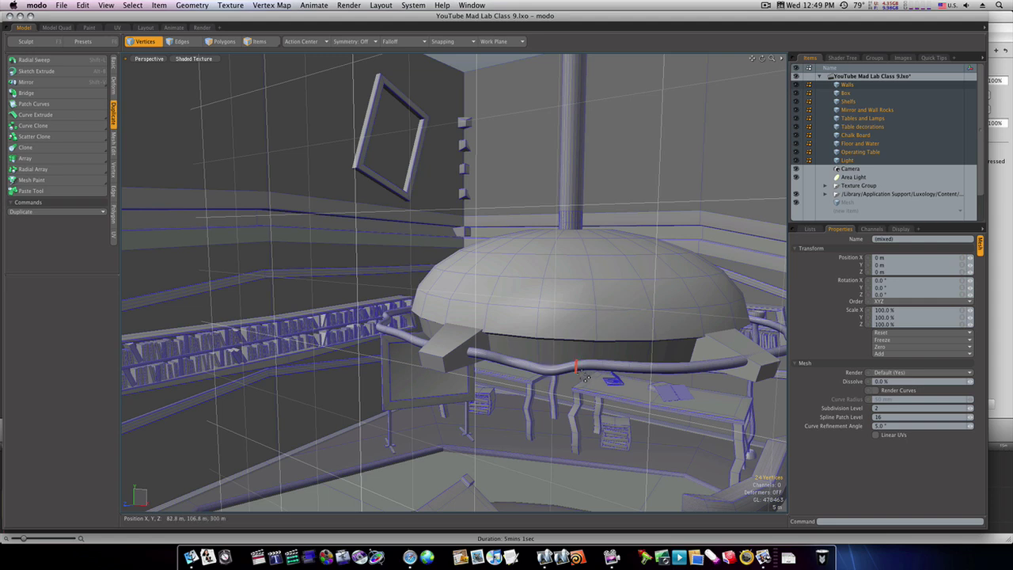
key("w")
left_click_drag(577, 311, 533, 424)
key("space")
key("space")
double_click(455, 413)
key("space")
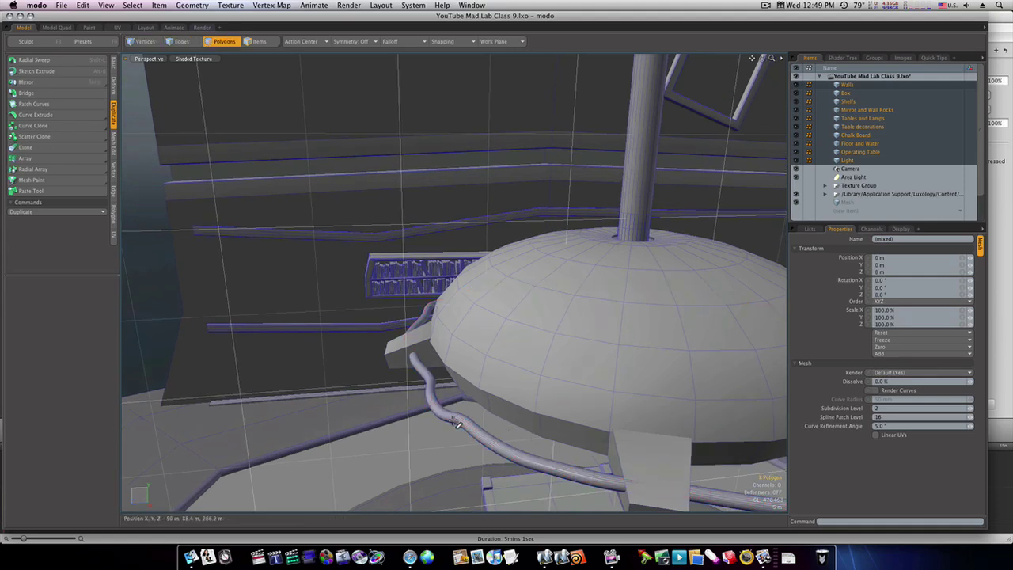
key("space")
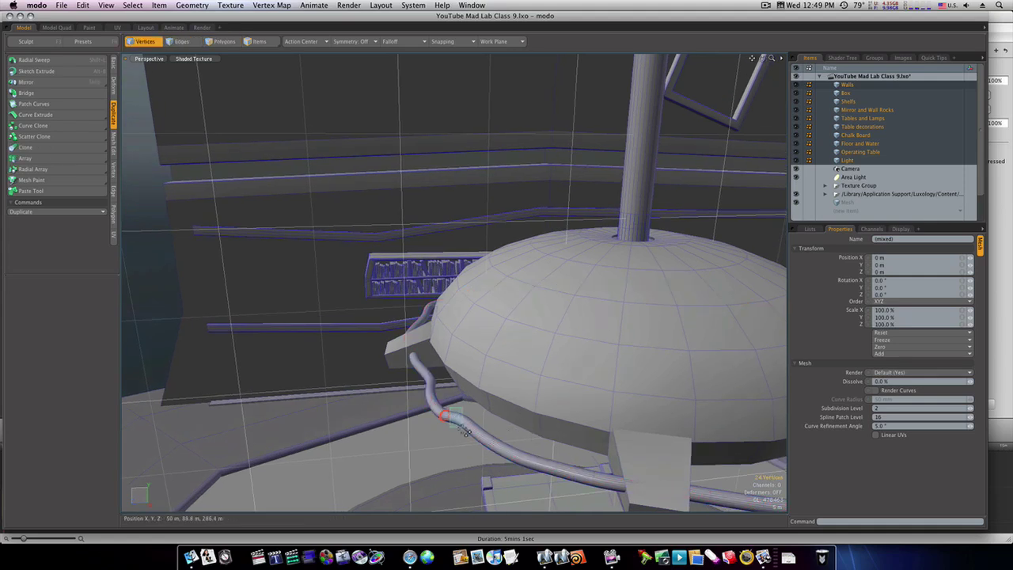
key("w")
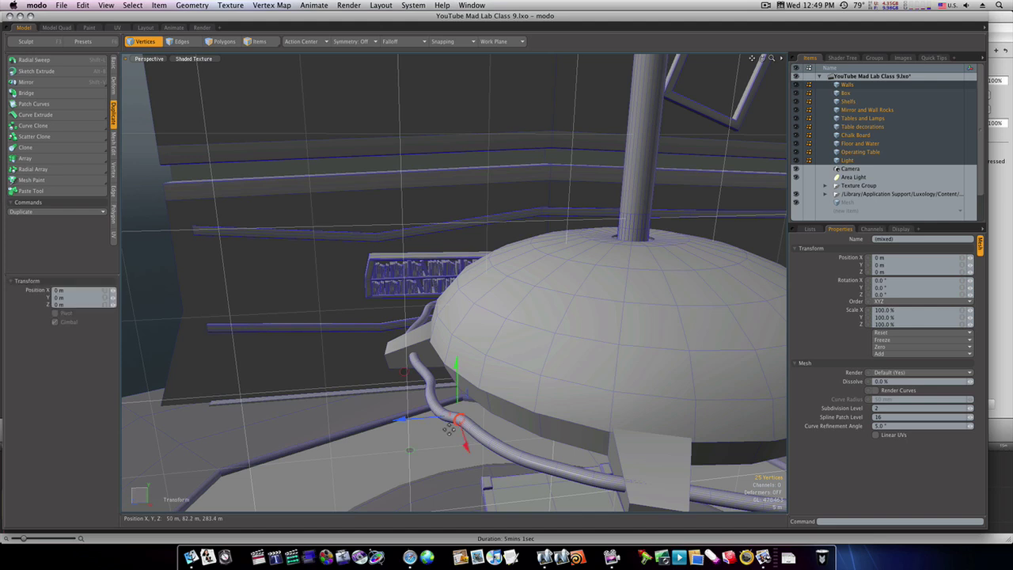
key("space")
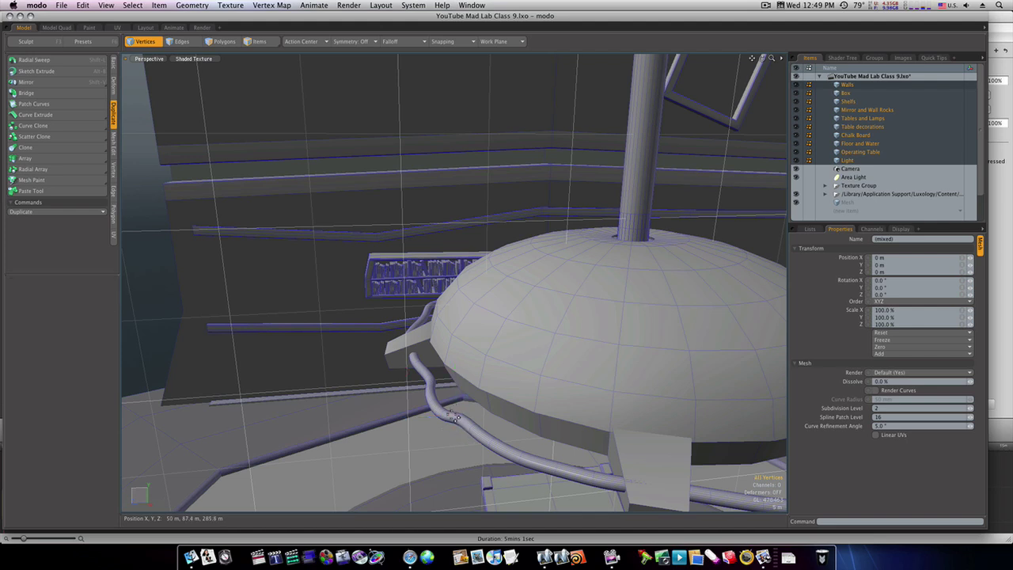
left_click_drag(456, 420, 372, 367, "alt")
left_click_drag(479, 390, 427, 389, "ctrl+alt")
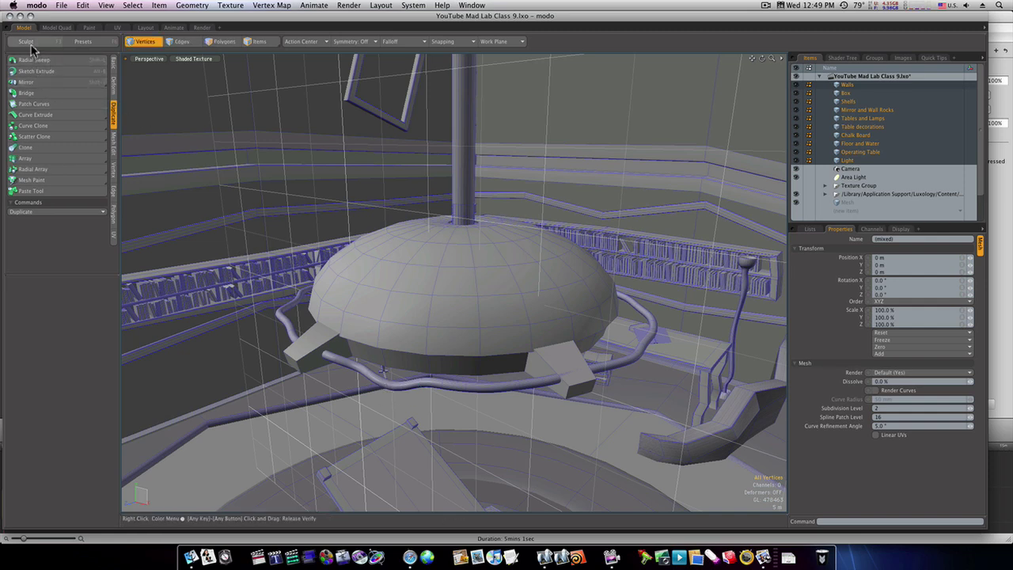
Start a Tube primitive and place its first point at the base of the light's arm, at 41, 106, 300 m.
left_click(113, 65)
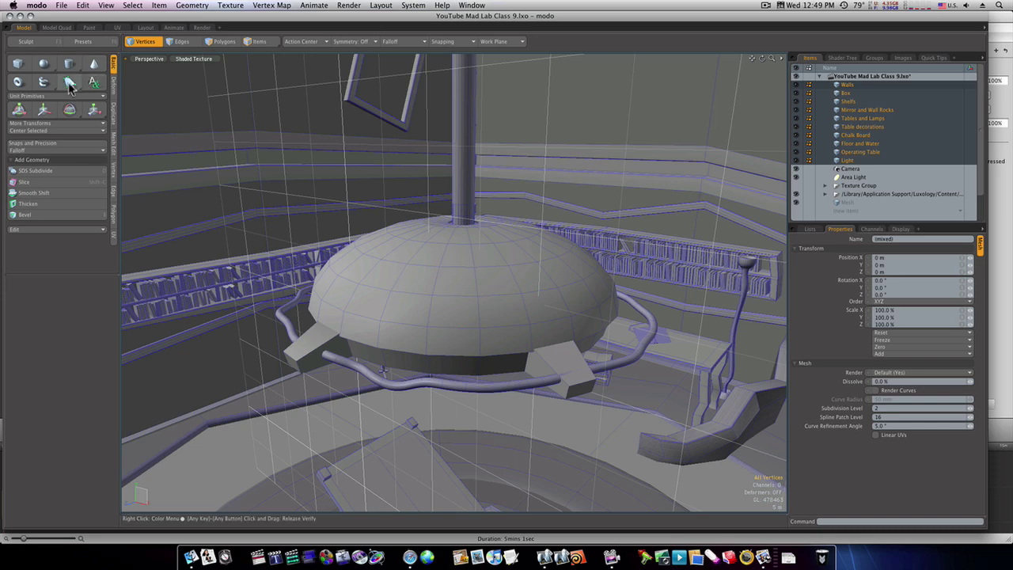
left_click(45, 84)
left_click(57, 28)
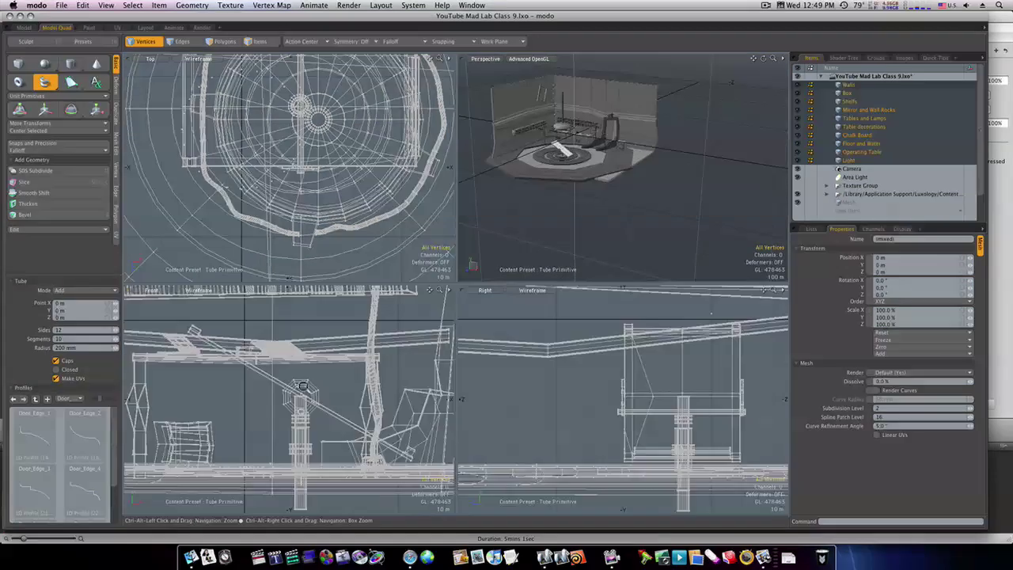
left_click_drag(302, 385, 232, 386, "ctrl+alt")
left_click_drag(277, 349, 269, 363, "alt+shift")
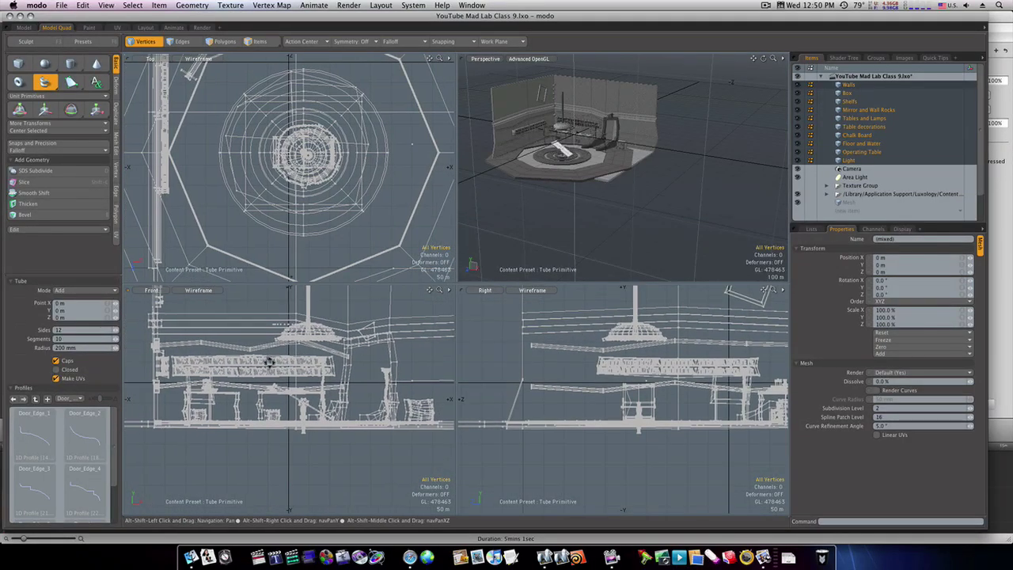
scroll(269, 362, "up", 8)
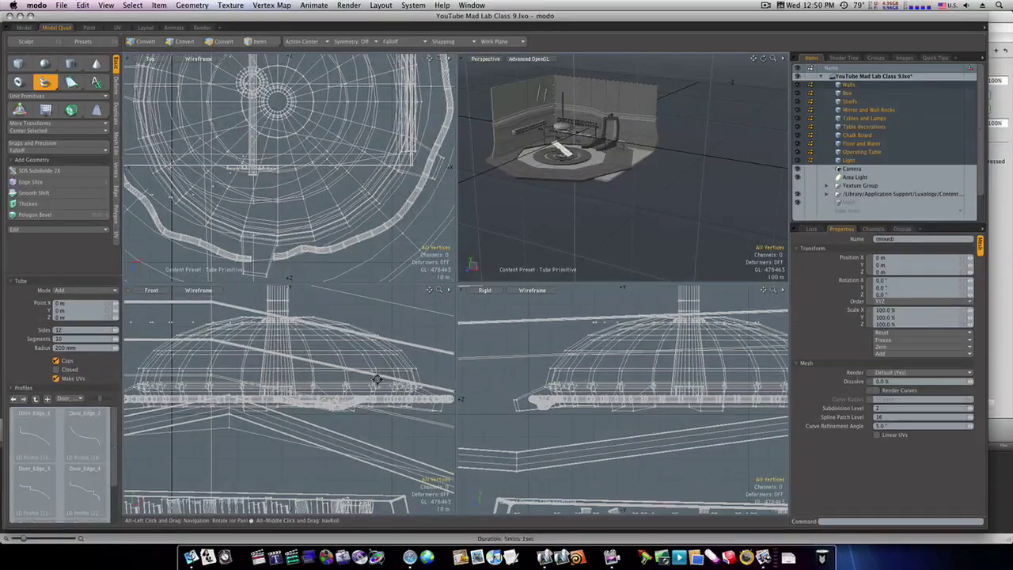
left_click_drag(350, 393, 357, 382, "alt")
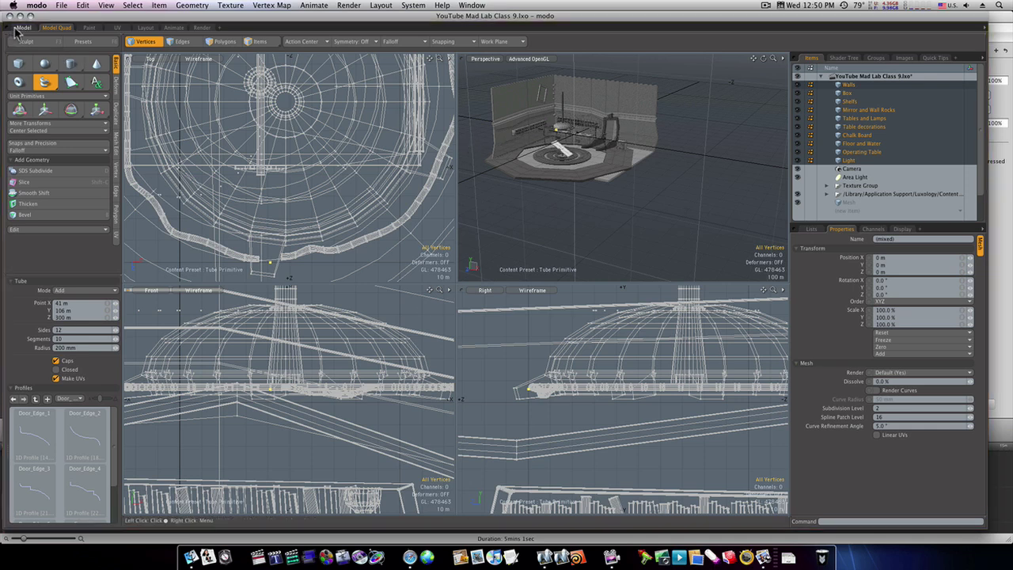
Add a second tube point in the perspective view, out in the room at -203.1, 60.5, 150 m.
left_click(24, 27)
left_click_drag(351, 317, 487, 341, "alt")
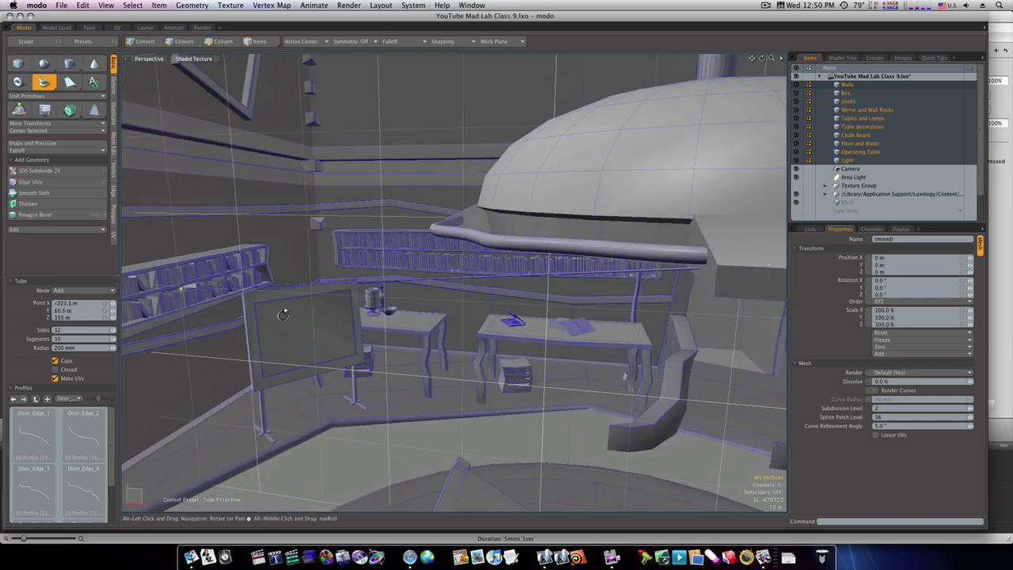
left_click_drag(285, 310, 267, 208, "alt")
Move the tube's second point close to the light in the top view, to -20.1, 60.5, 280 m.
left_click(57, 26)
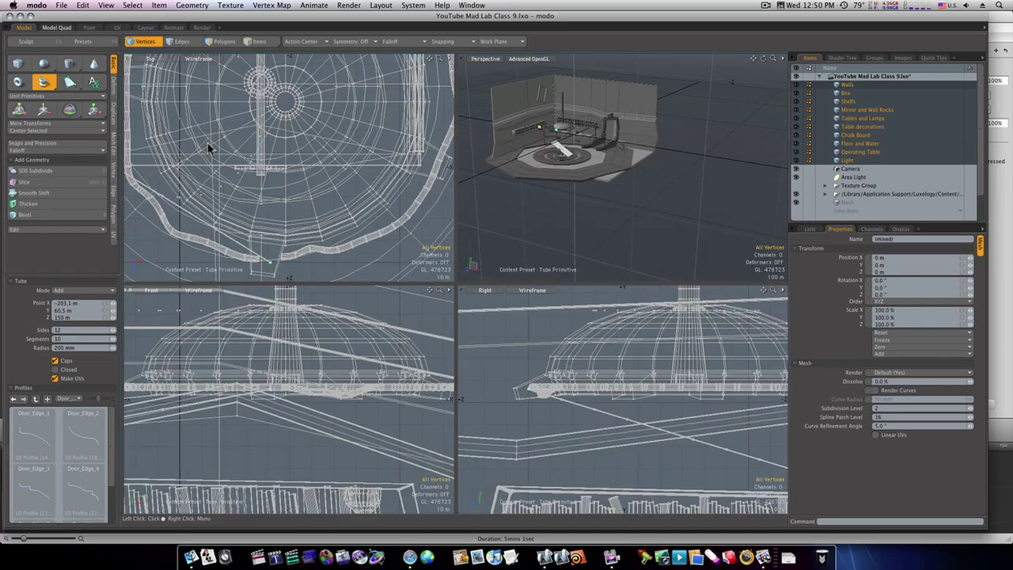
scroll(282, 191, "down", 2)
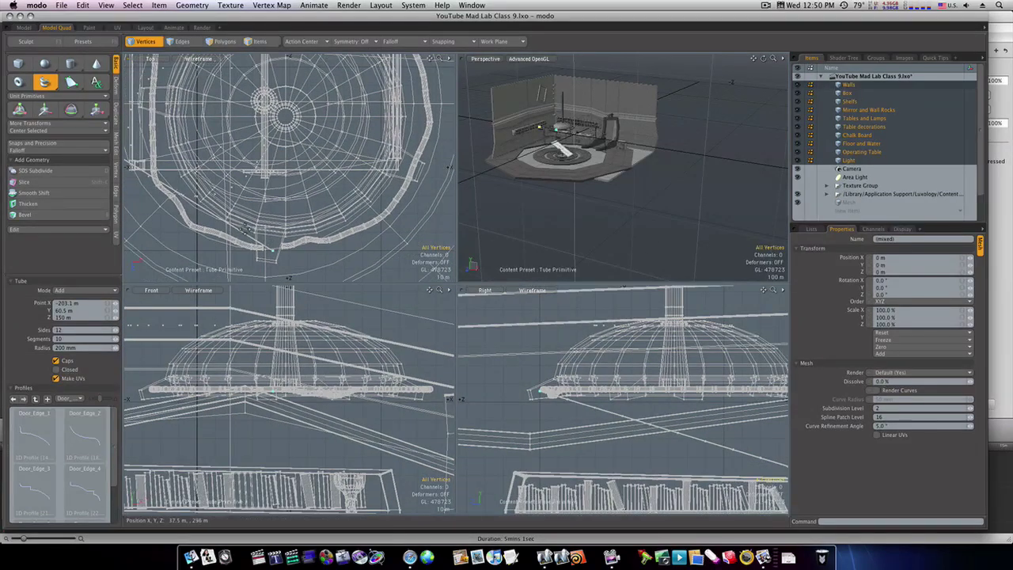
left_click_drag(198, 190, 283, 236, "ctrl+alt")
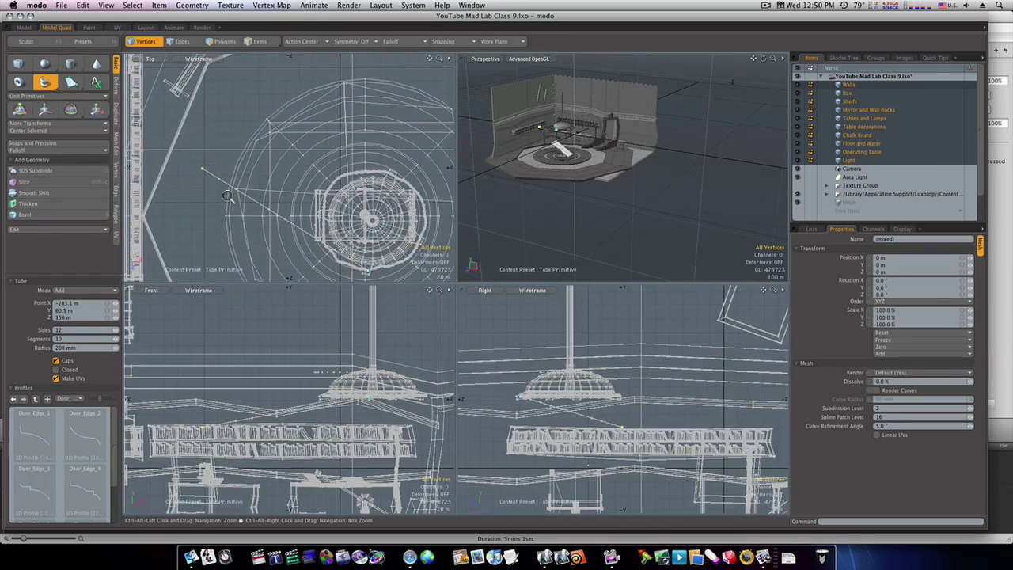
left_click_drag(203, 175, 215, 236, "ctrl")
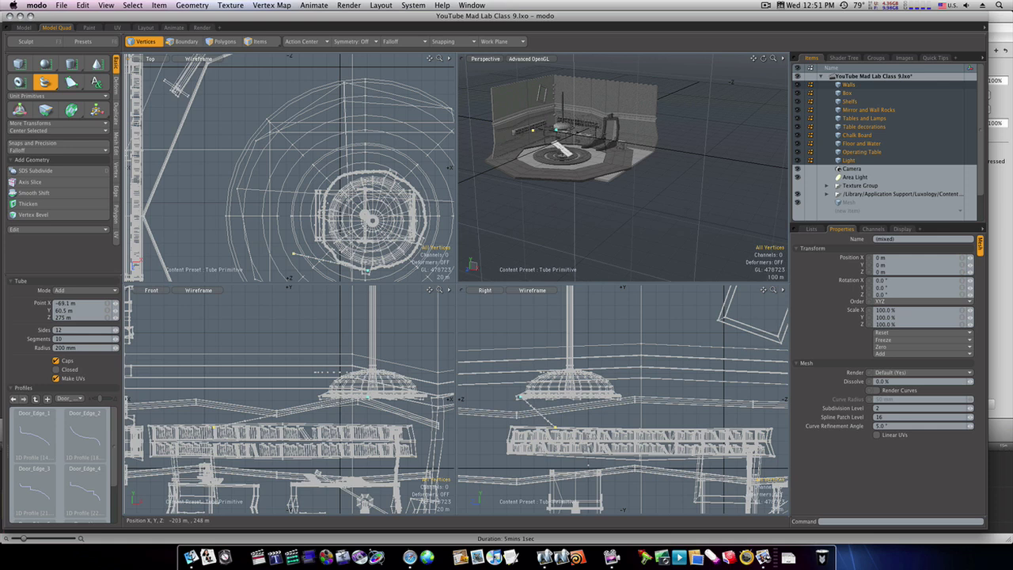
left_click_drag(295, 254, 326, 256)
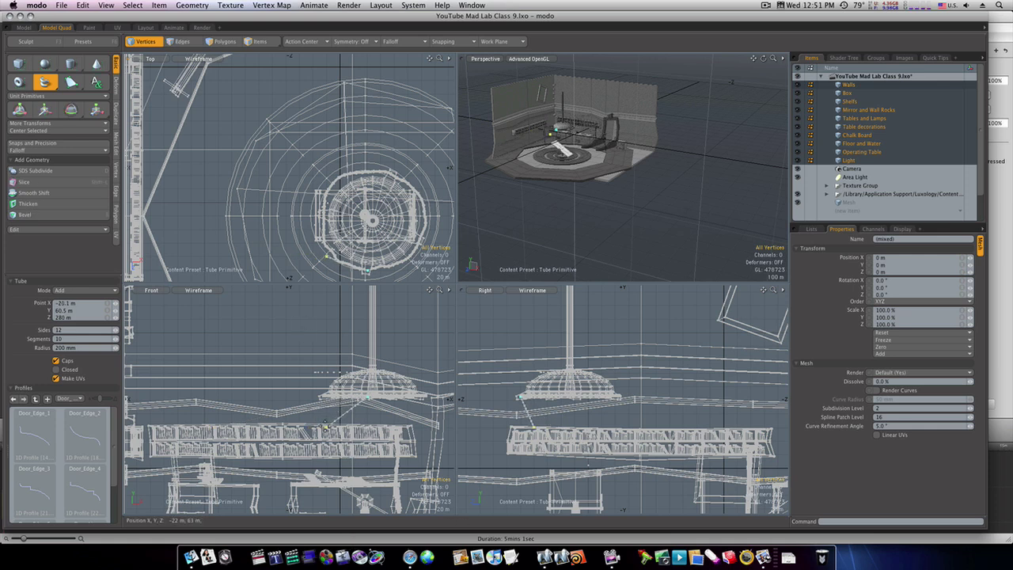
Route the tube's points along the light's handle ring, with a point at -5, 107.5, 175.5 m.
left_click_drag(326, 421, 326, 407)
left_click_drag(334, 251, 318, 221, "ctrl+alt")
scroll(316, 223, "up", 8)
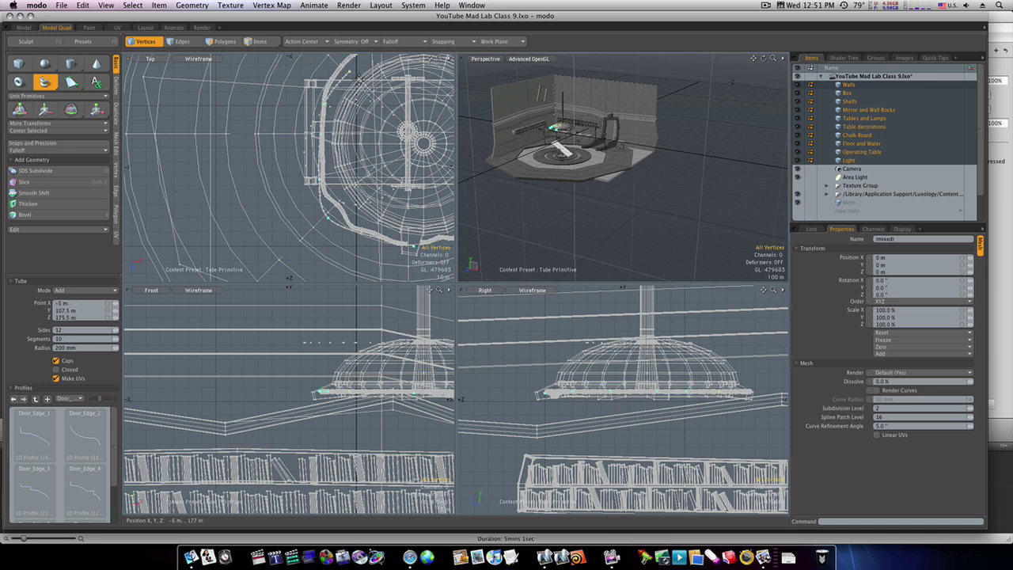
Set the tube's radius to 900 mm, judging its thickness against the handle ring in a full-size perspective view.
left_click(24, 31)
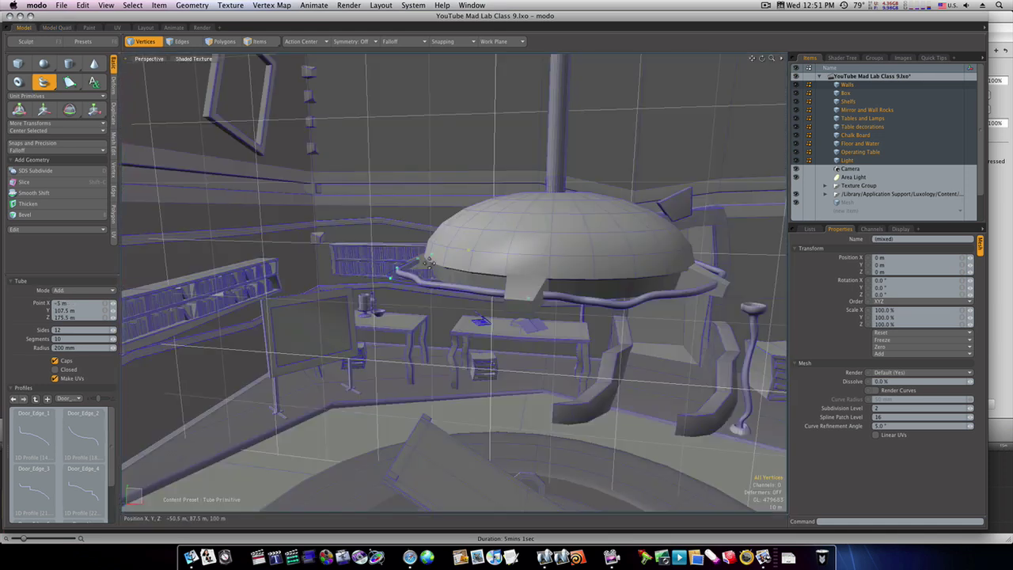
scroll(427, 265, "up", 5)
left_click_drag(478, 161, 182, 308, "alt")
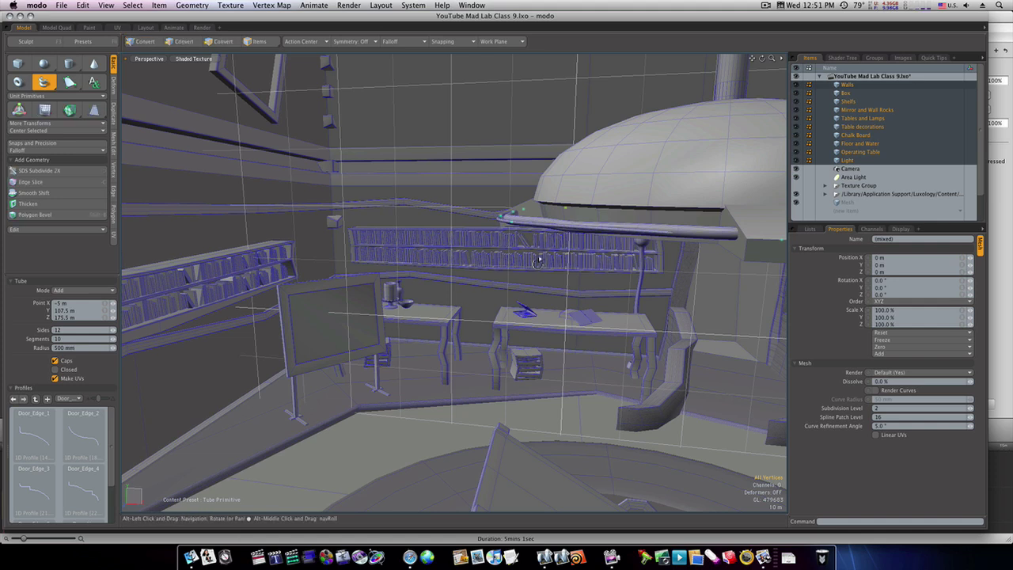
left_click_drag(358, 333, 228, 315, "alt")
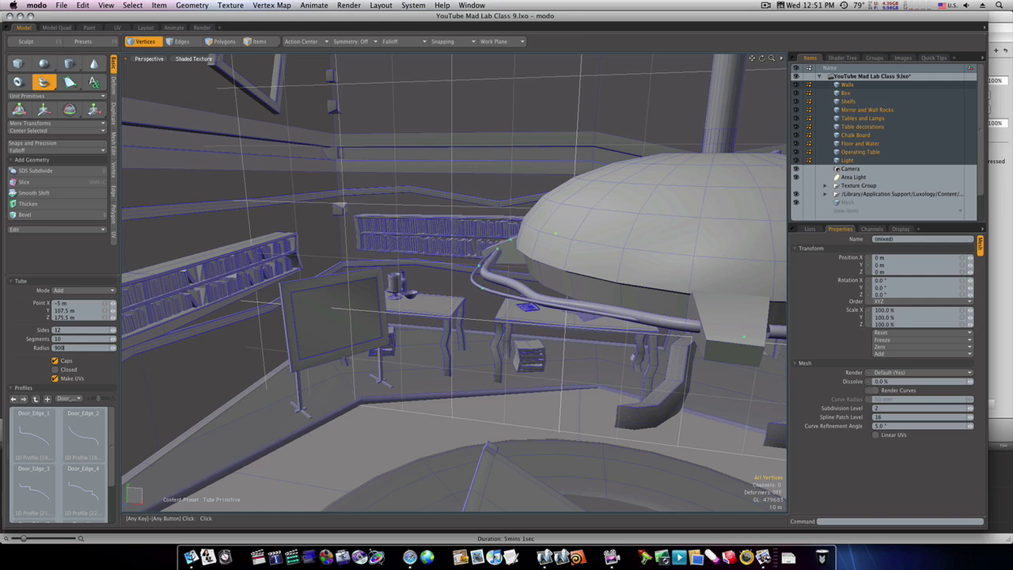
key("Return")
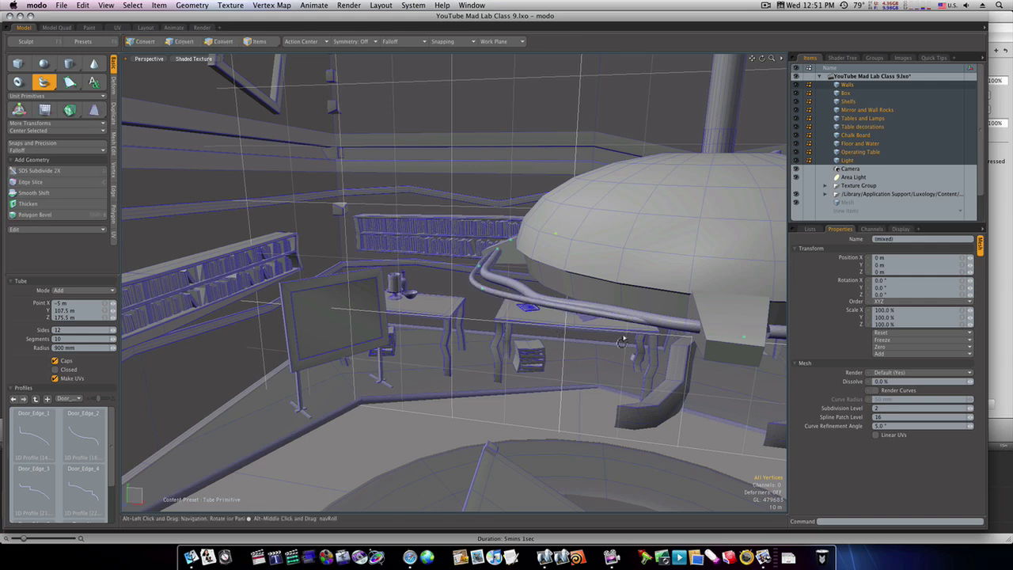
Finish the tube primitive and examine the whole light above the operating table from several angles.
left_click_drag(618, 342, 614, 342, "alt")
left_click_drag(443, 299, 457, 377, "alt")
scroll(502, 403, "down", 5)
left_click_drag(552, 410, 454, 382, "alt")
key("space")
left_click_drag(514, 321, 443, 272, "alt")
left_click_drag(597, 264, 504, 282, "alt")
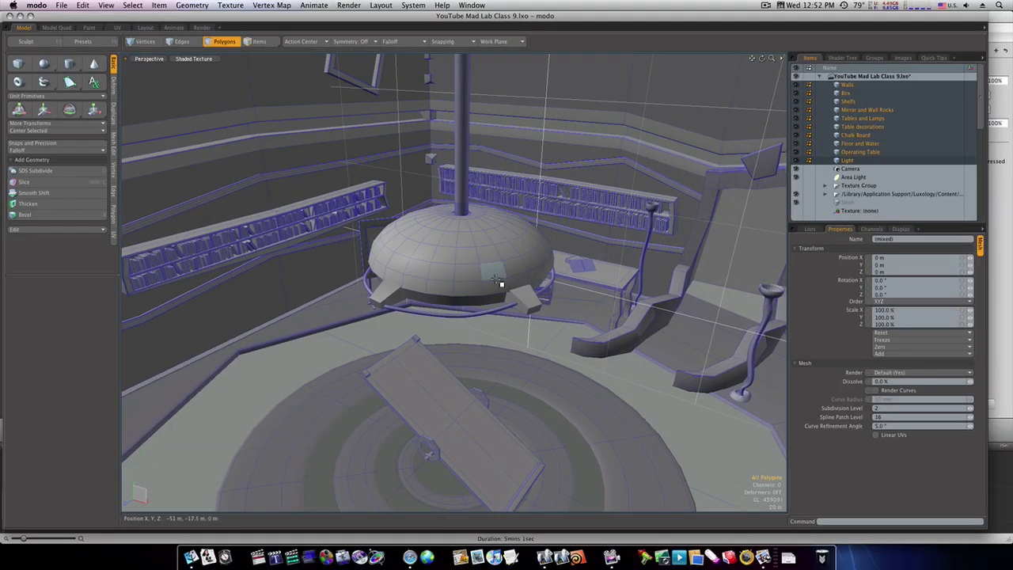